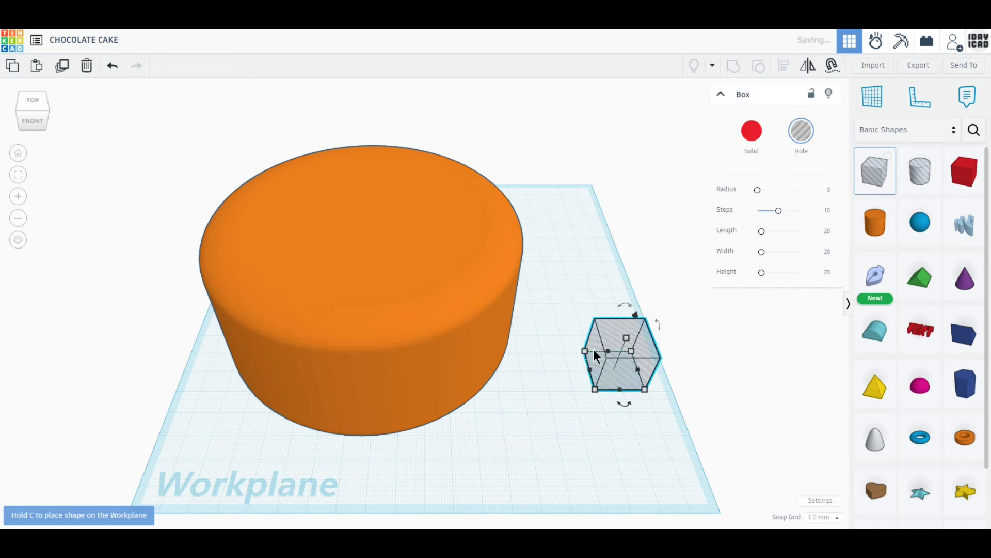
- Resize the box hole to 120 mm long, 120 mm wide and 10 mm high
click(540, 368)
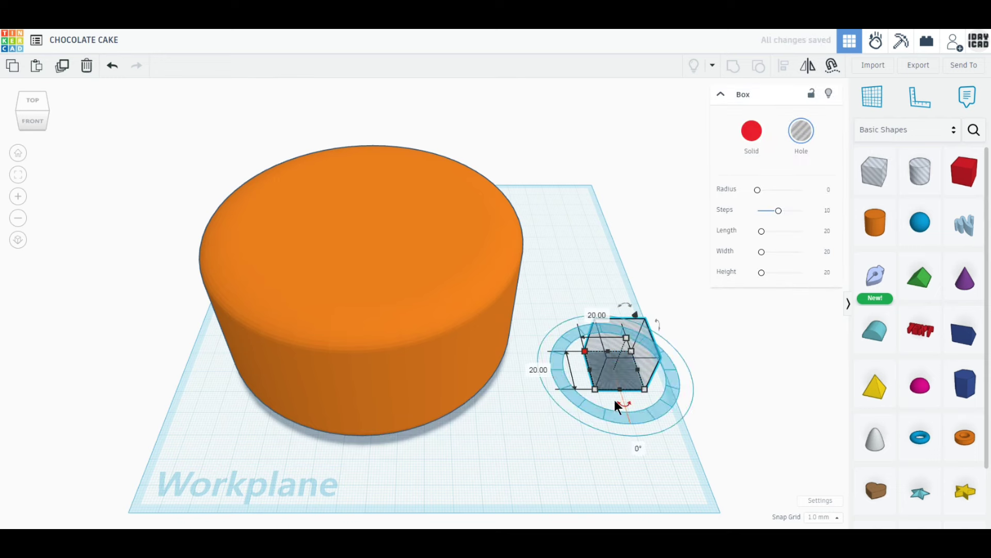
text(120)
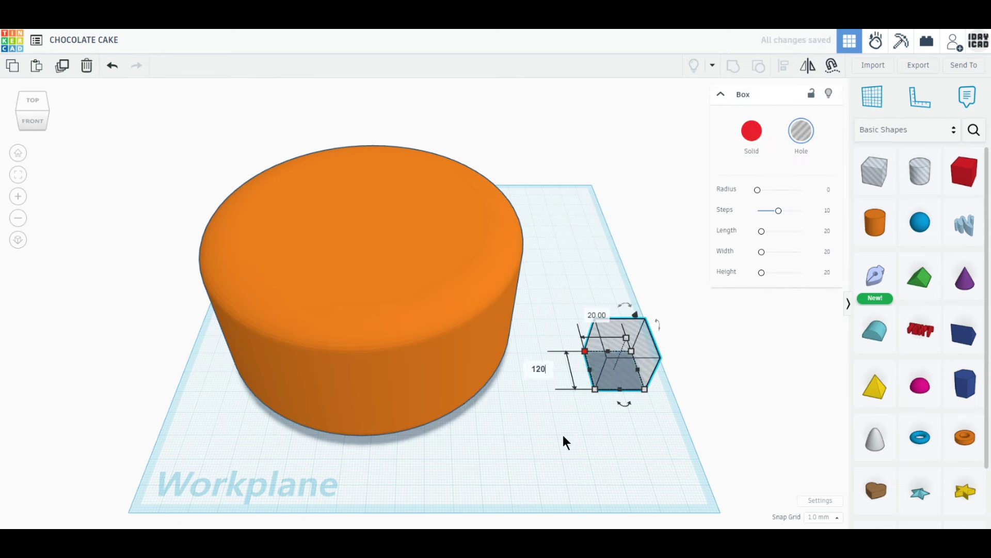
key(Return)
click(556, 186)
text(120)
key(Return)
click(487, 256)
click(536, 271)
text(10)
key(Return)
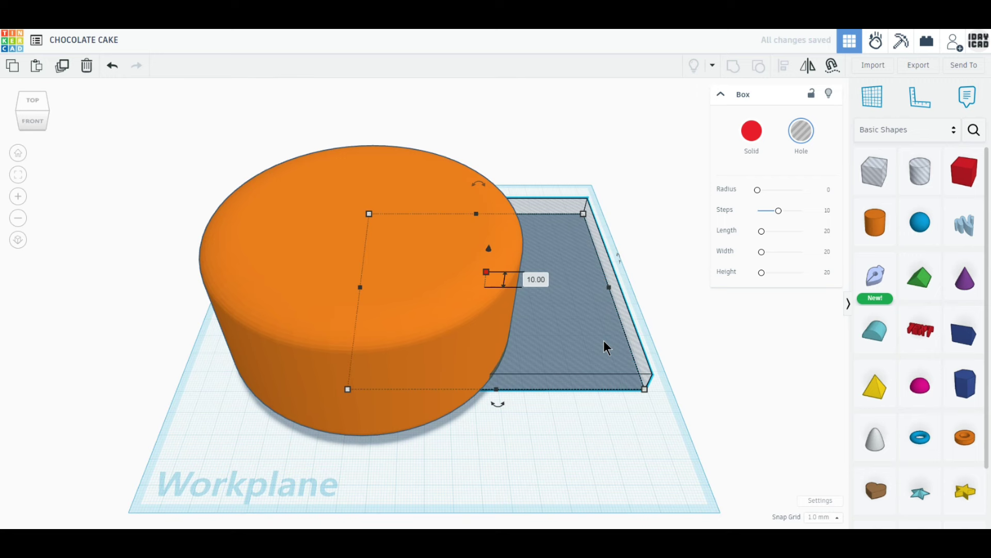
- Center the flat box hole with the large orange cylinder along its length and width, and group them to cut off the base
shift+drag(451, 327, 589, 456)
shift+drag(579, 406, 578, 407)
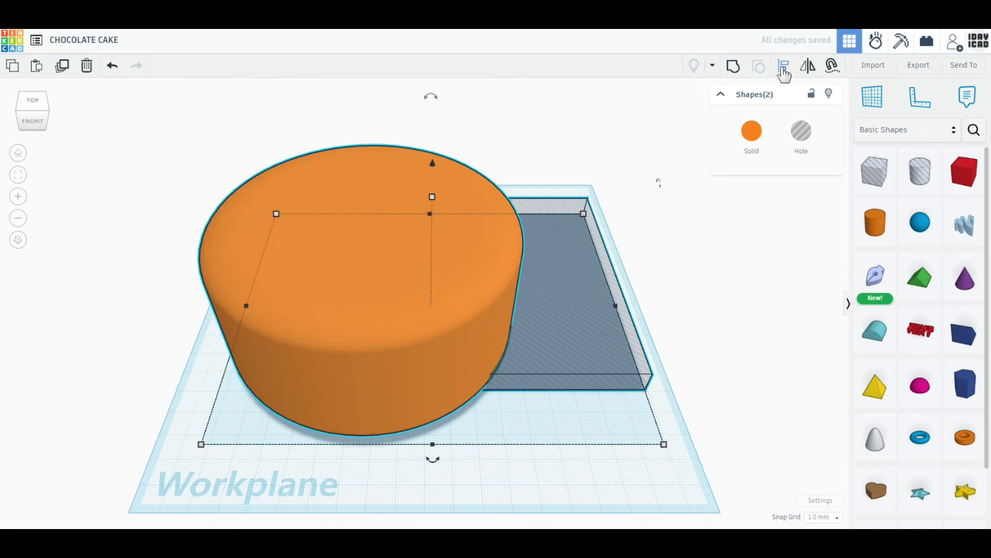
click(783, 70)
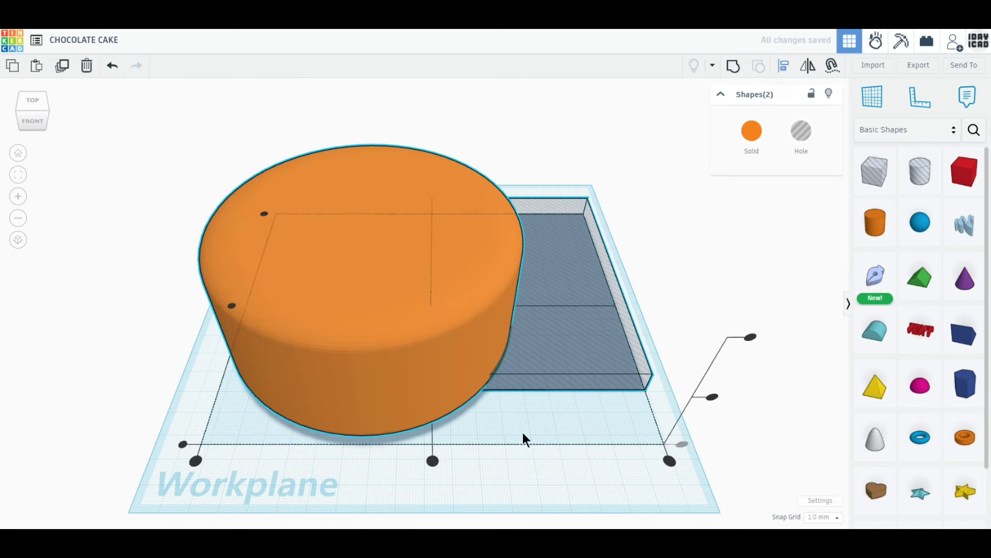
click(435, 461)
click(290, 305)
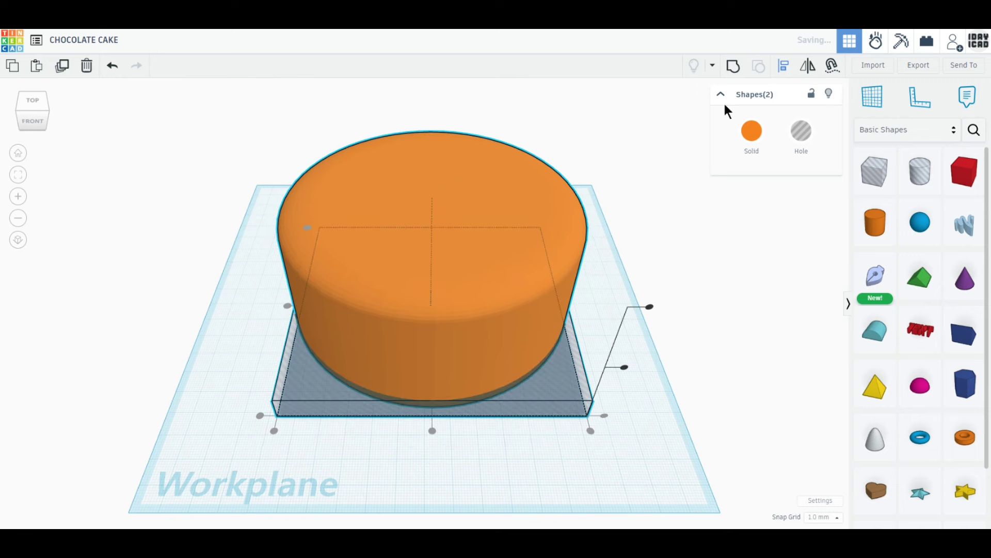
click(735, 67)
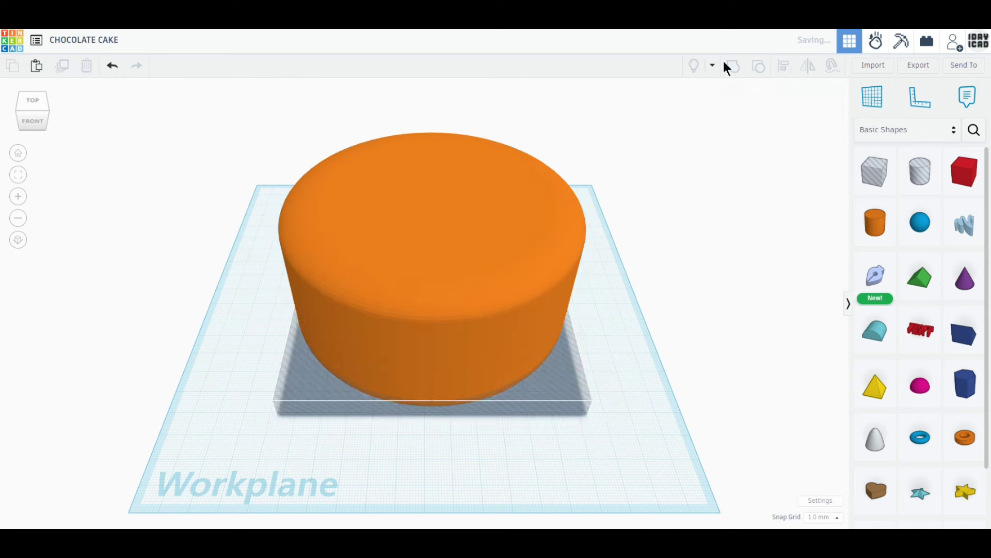
- Add a solid cylinder beside the cake body and set its base to 110 mm by 110 mm
drag(874, 222, 652, 296)
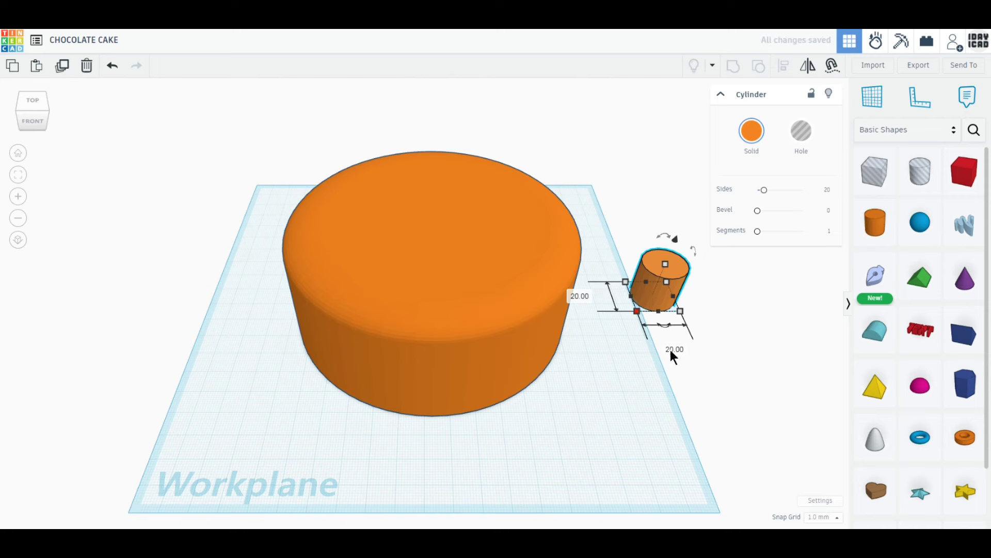
text(110)
key(Return)
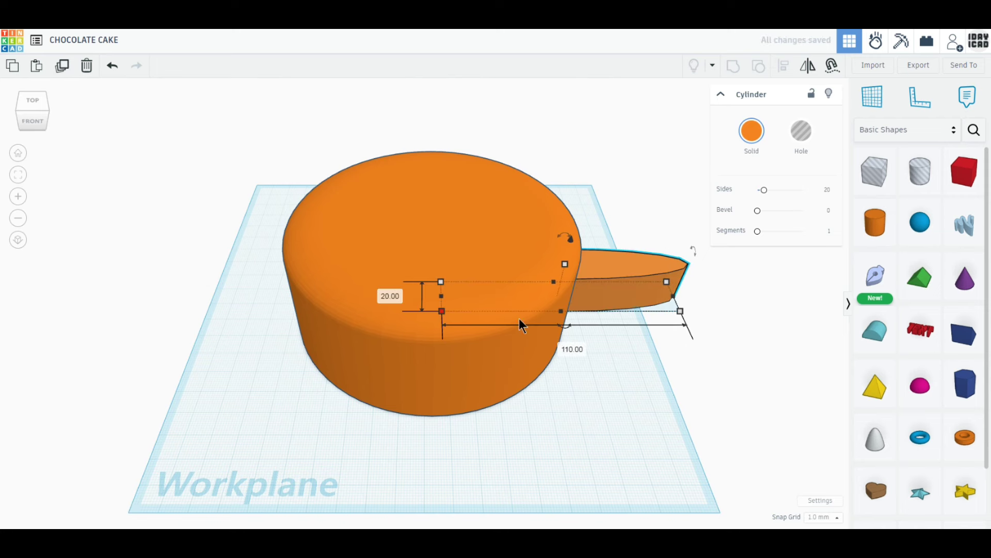
text(110)
key(Return)
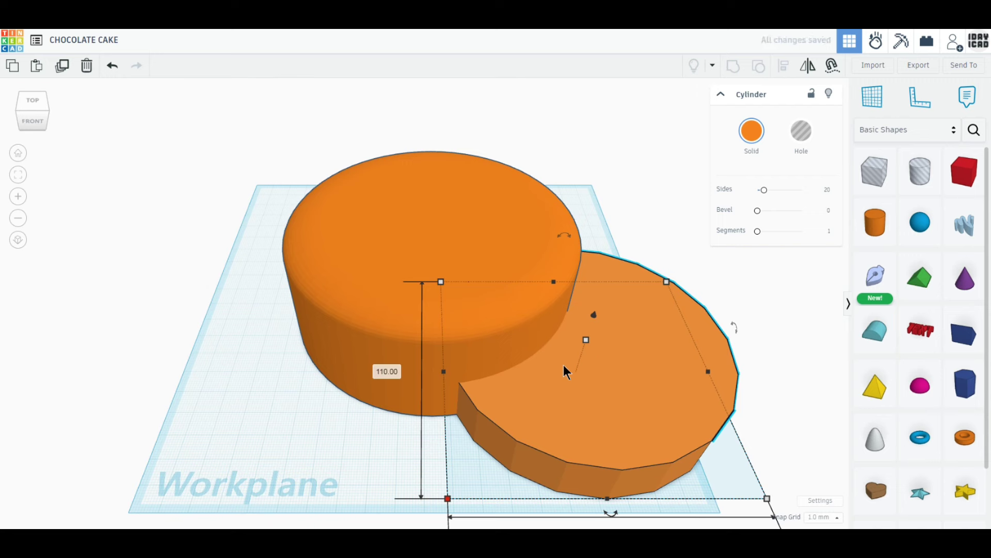
- Set the new cylinder's height to 12 mm, with 64 sides, a 2.5 bevel and 10 segments
click(633, 356)
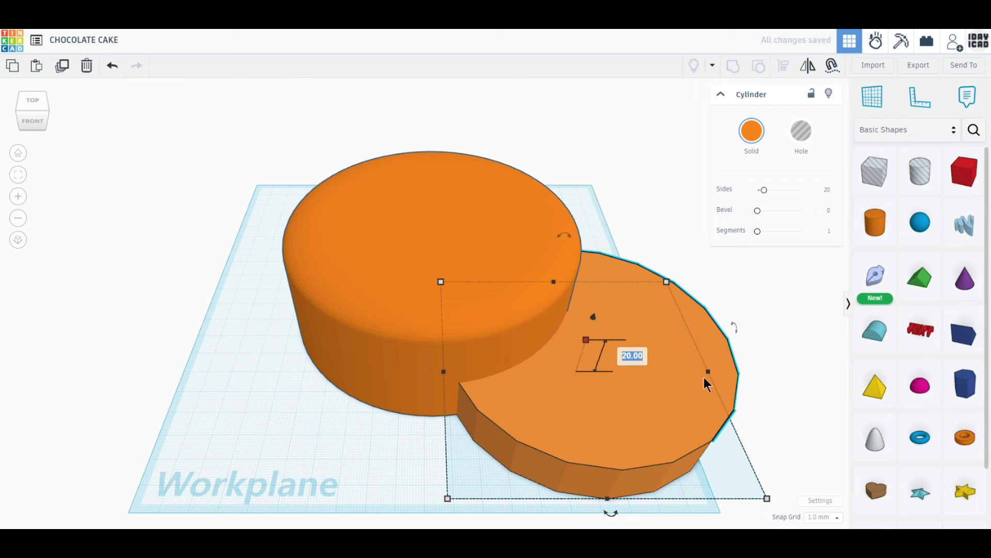
text(12)
key(Return)
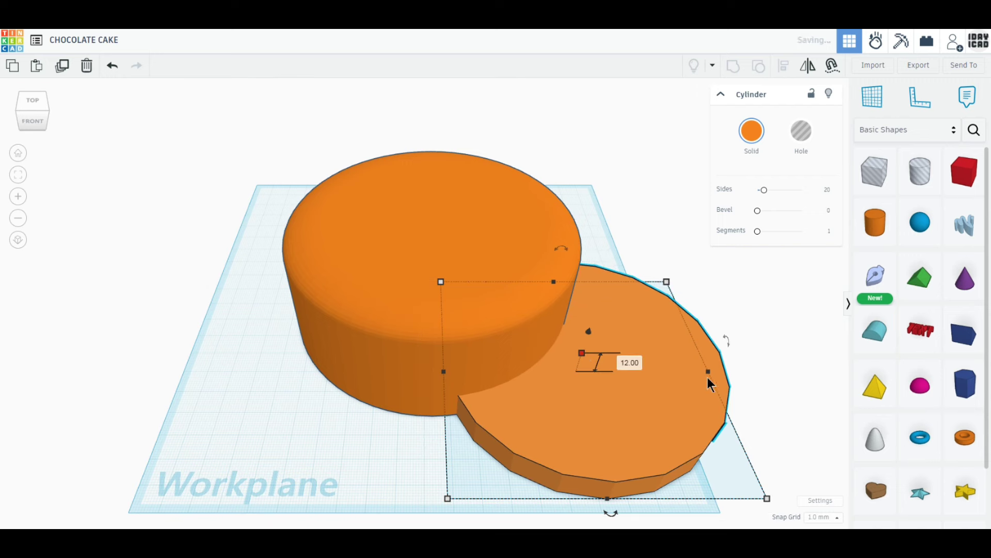
drag(764, 190, 853, 196)
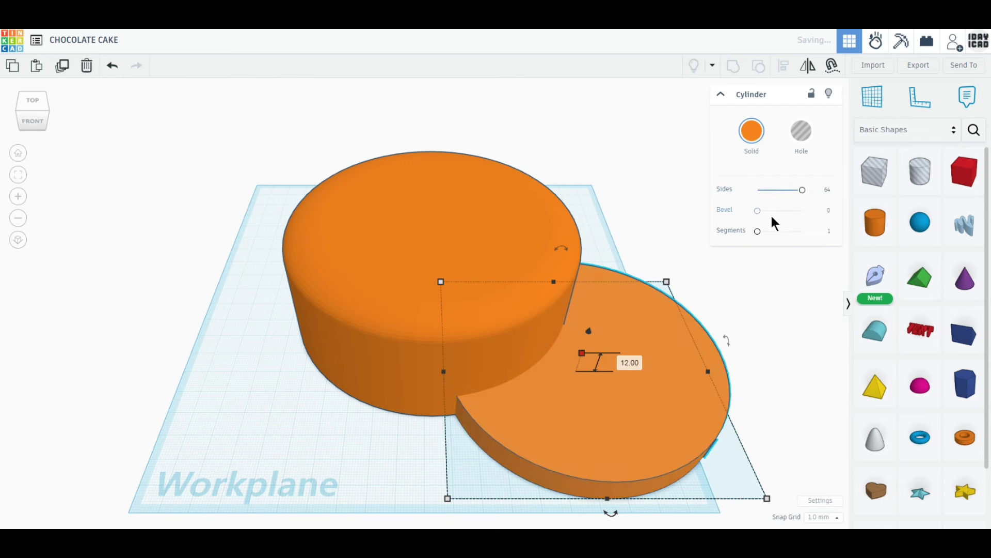
drag(757, 211, 802, 231)
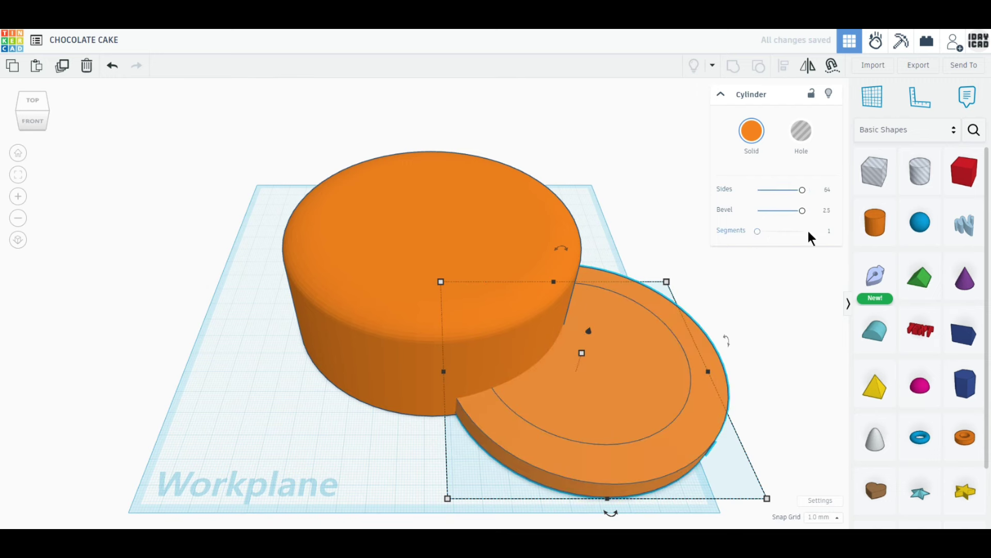
- In a flat front view, duplicate the disc 16 mm upward and repeat the duplication to make a stack of three layers
click(36, 119)
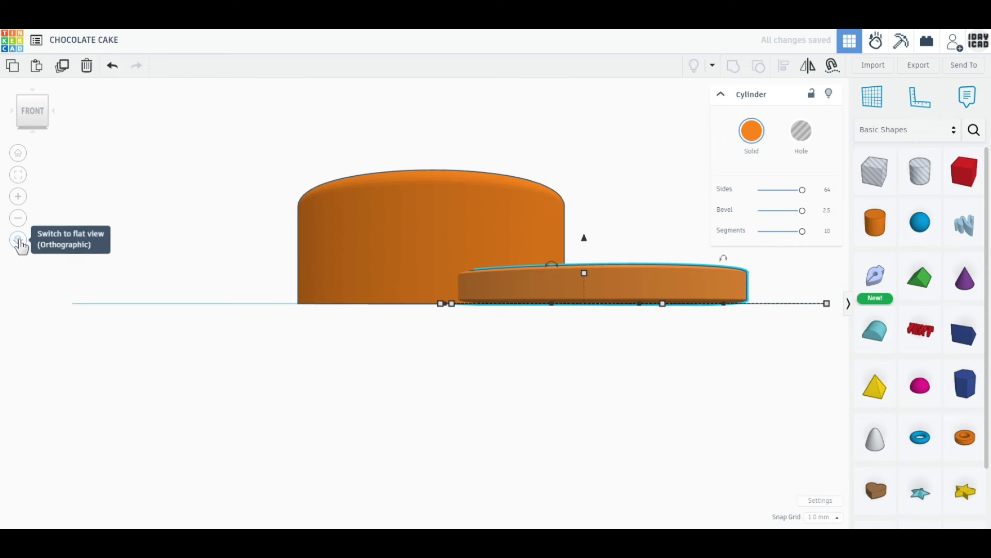
click(19, 240)
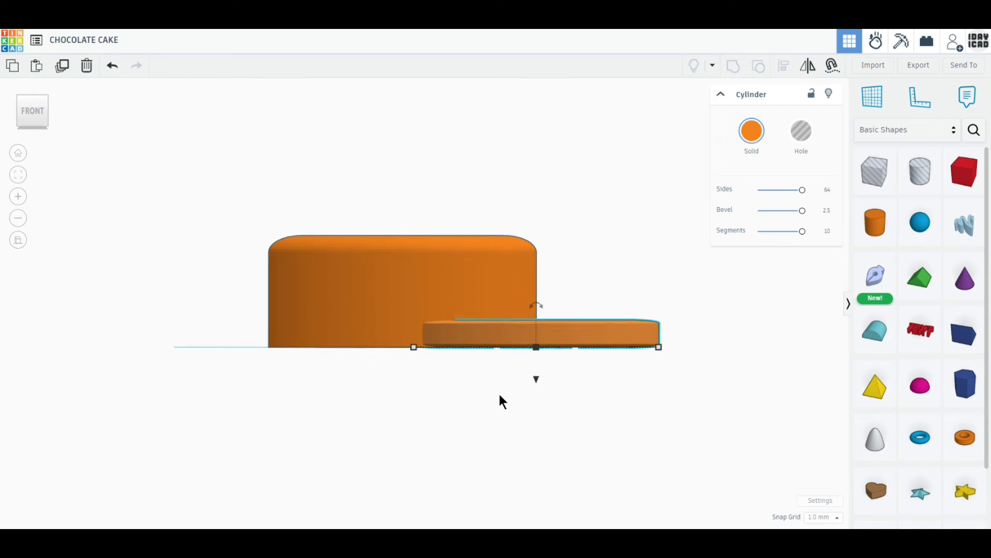
click(62, 78)
drag(557, 385, 559, 343)
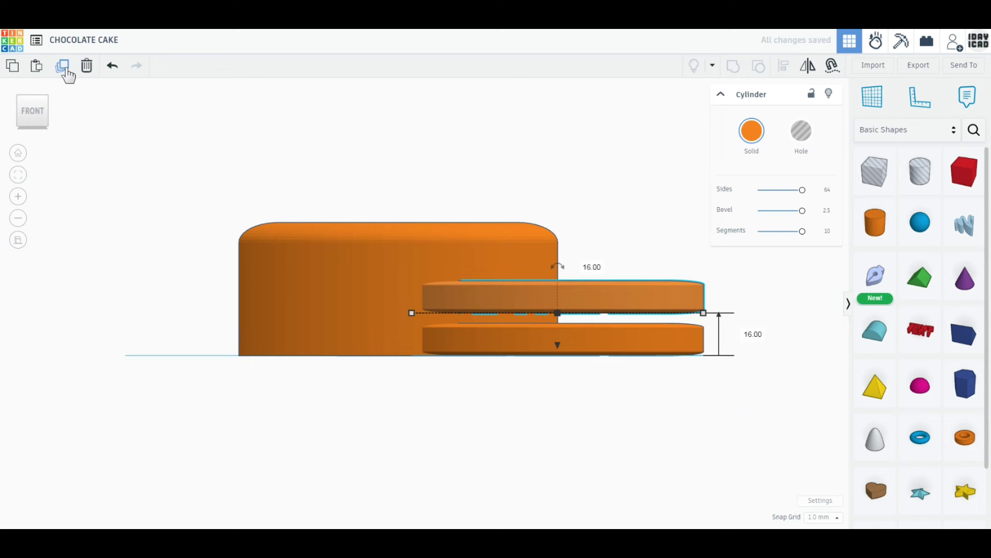
click(66, 73)
- Set the overall height of the three stacked discs to 45 mm and group them into one shape
drag(770, 418, 623, 209)
right_drag(606, 391, 557, 264)
mouse_move(557, 265)
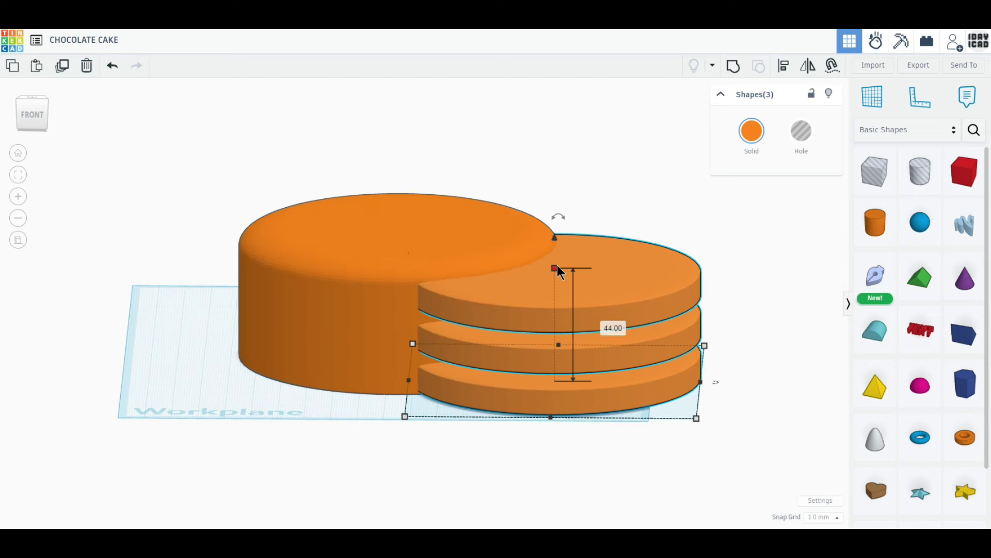
click(602, 324)
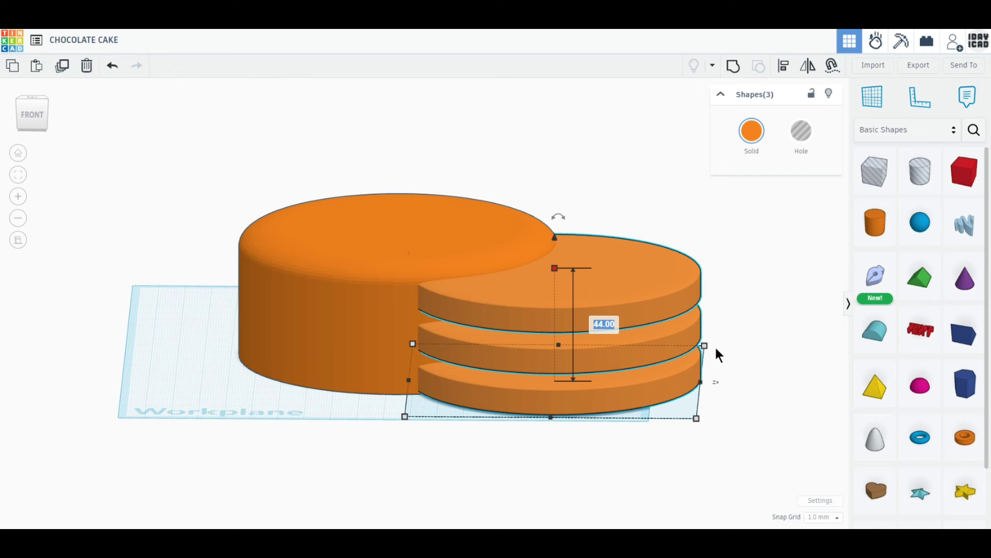
text(45)
key(Return)
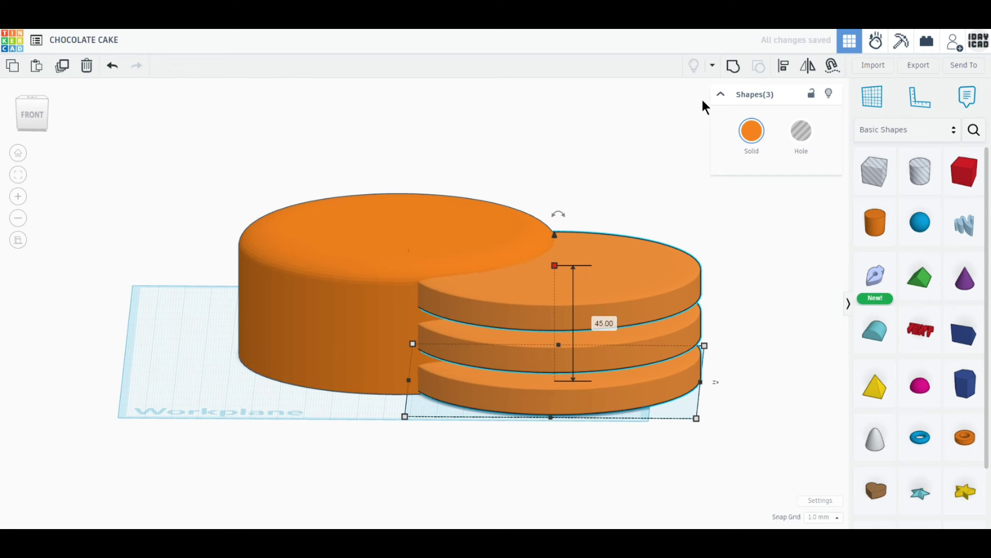
click(733, 67)
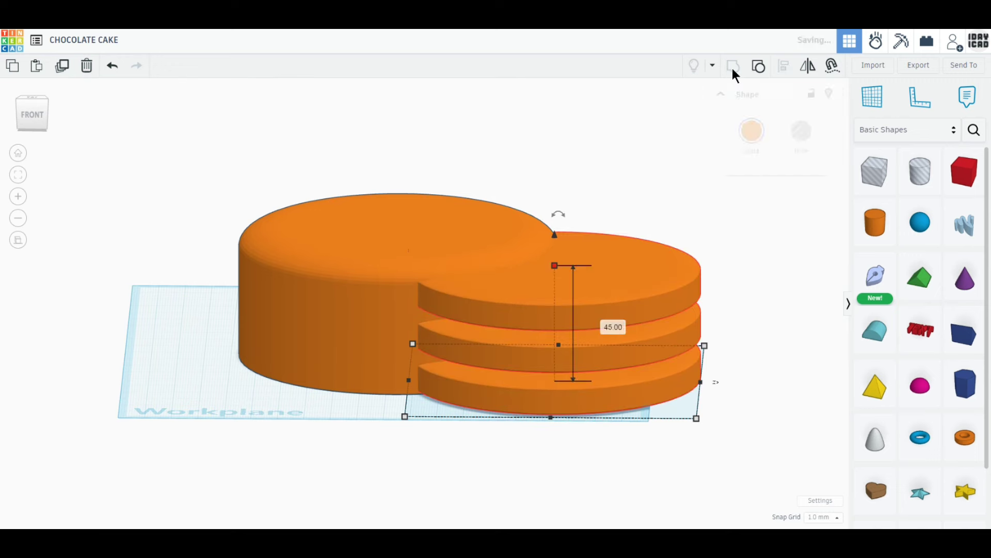
- Color the stack of layers medium brown and the large cake body dark brown
click(752, 130)
click(823, 239)
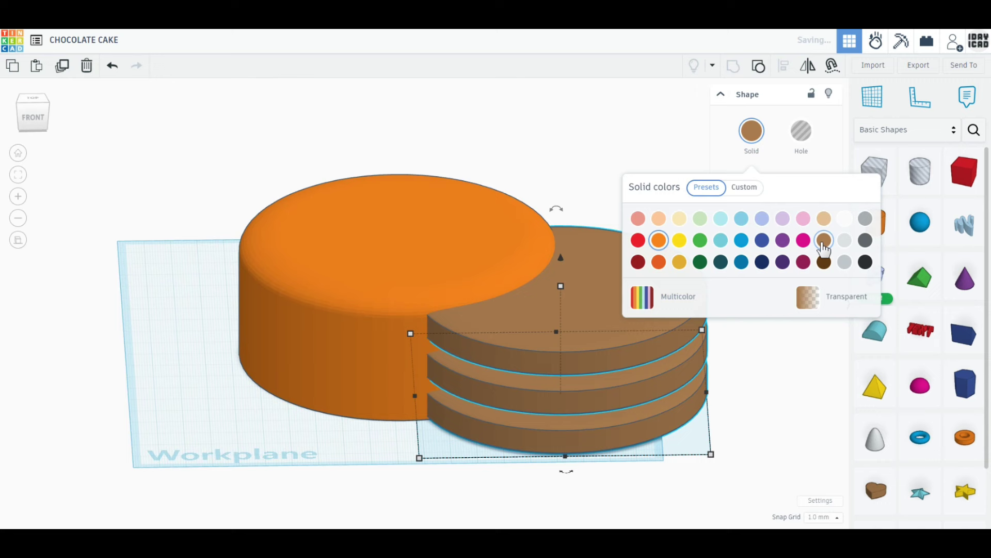
click(387, 245)
click(751, 131)
click(823, 263)
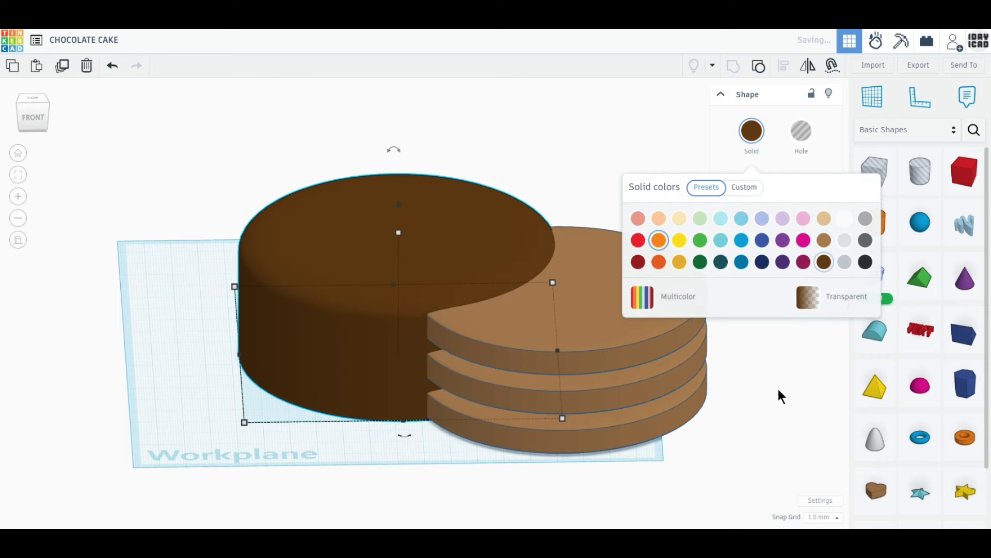
- Duplicate the layer stack, move the copy 105 mm to the opposite side of the cake body, and turn it into a hole
click(619, 334)
click(62, 68)
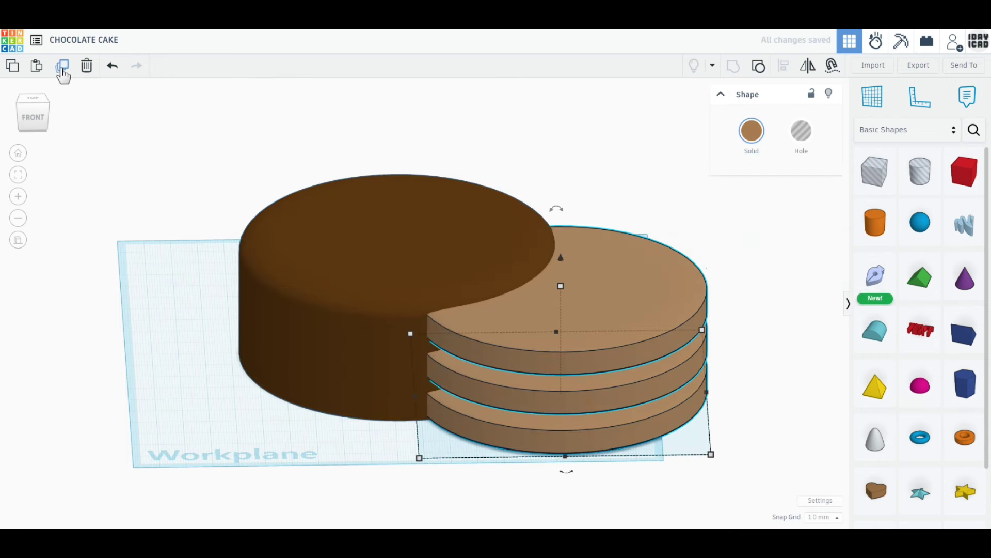
drag(500, 325, 220, 295)
click(803, 133)
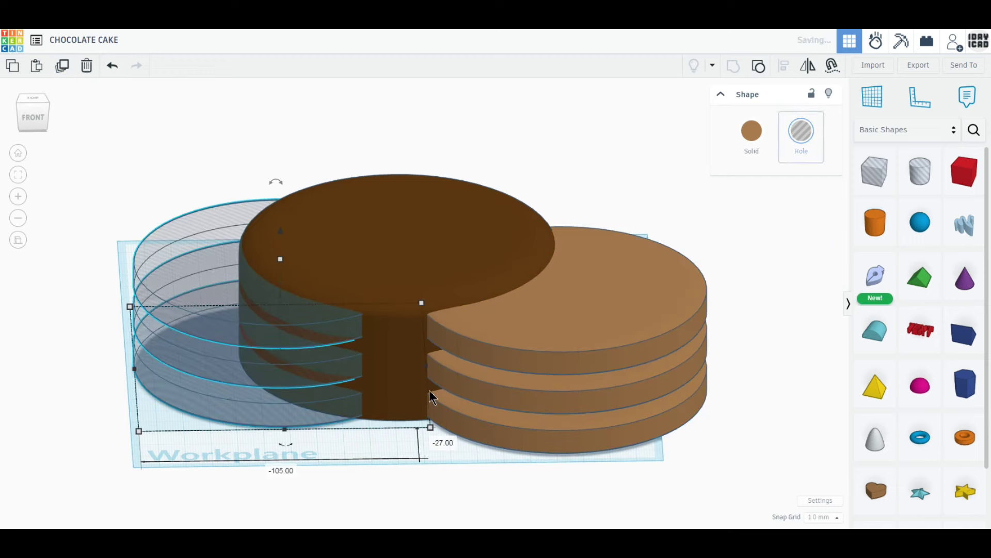
- Center the hole copy of the layers with the dark brown cake body along length and width, and group them to hollow it out
shift+click(410, 427)
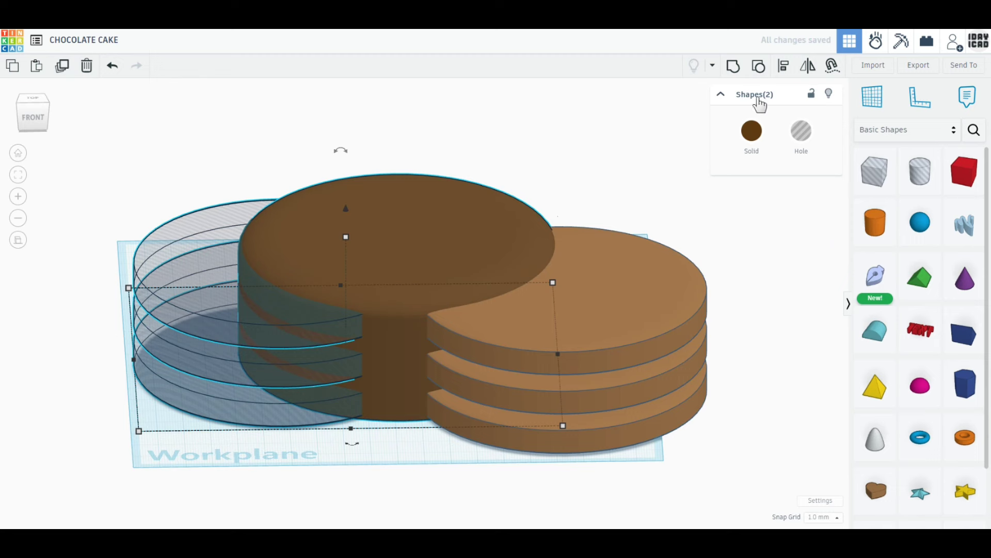
click(783, 65)
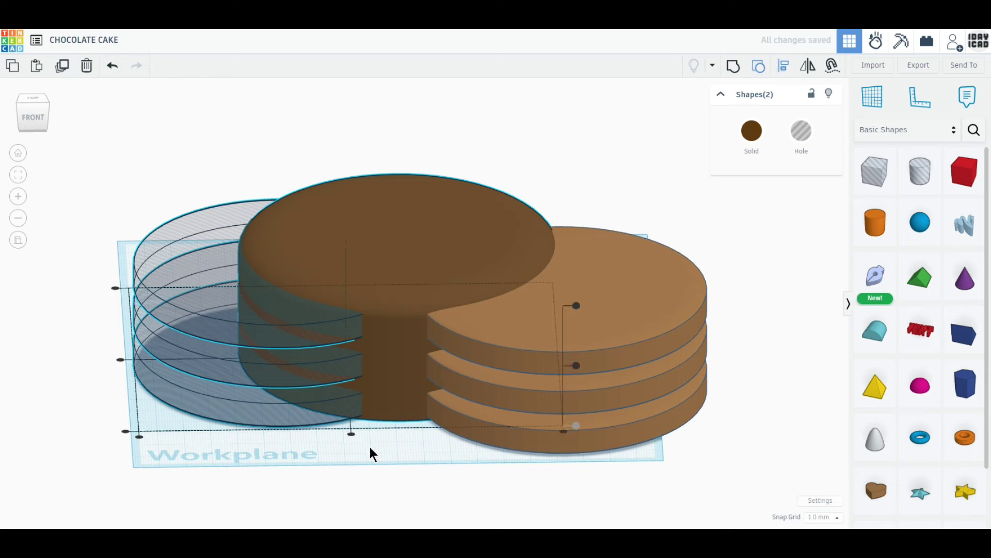
click(351, 433)
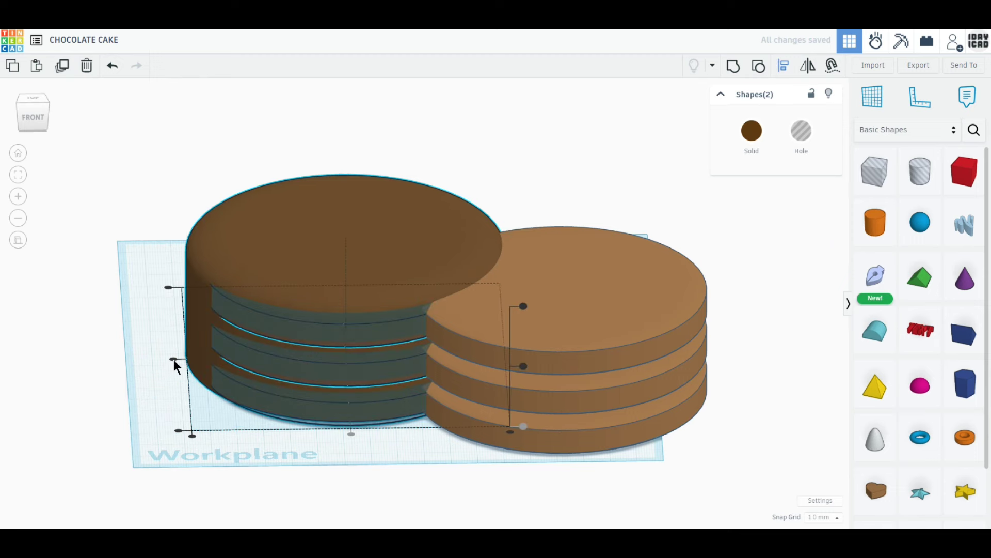
click(174, 359)
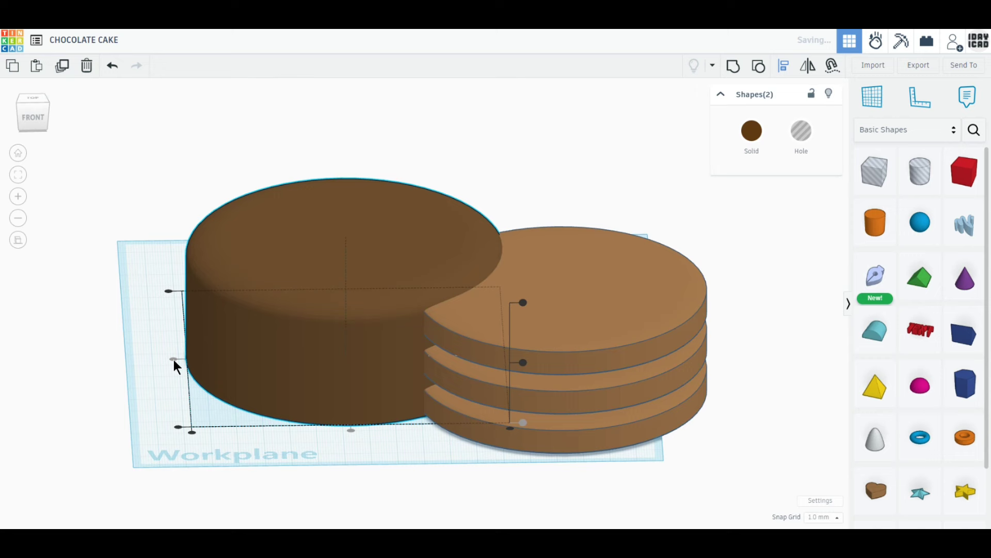
click(732, 68)
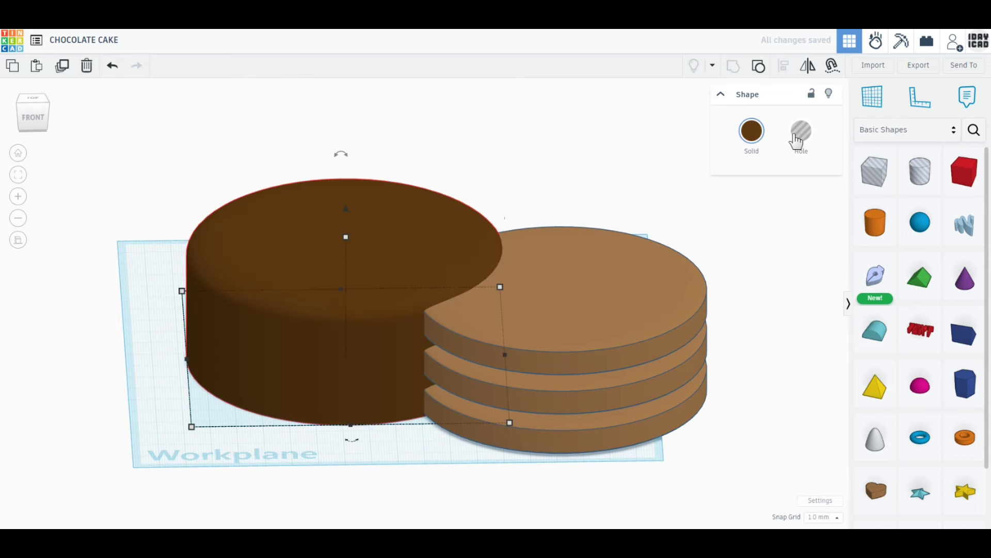
- Inspect the cake body's interior by temporarily making it a hole, and move it away from the layer stack
click(798, 136)
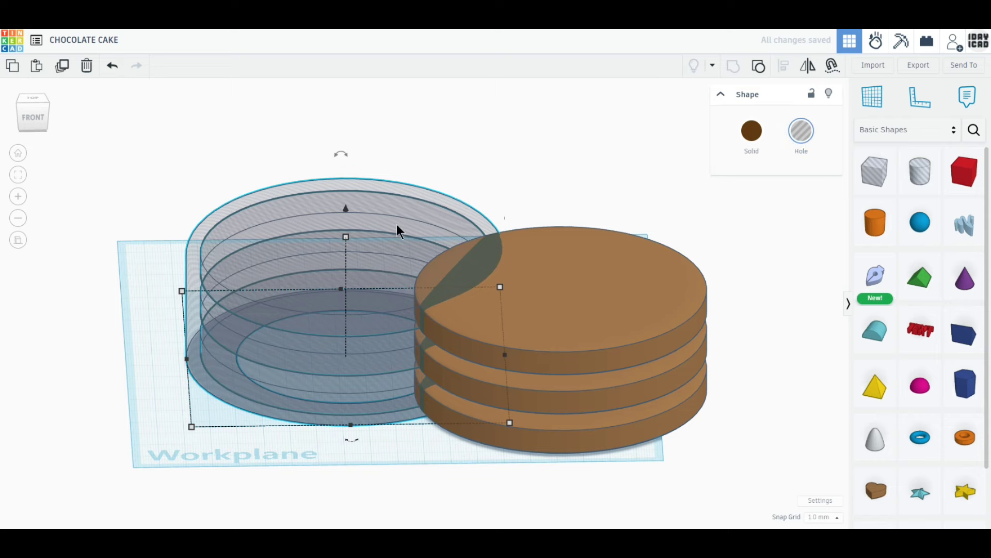
drag(396, 224, 330, 222)
right_drag(481, 158, 483, 201)
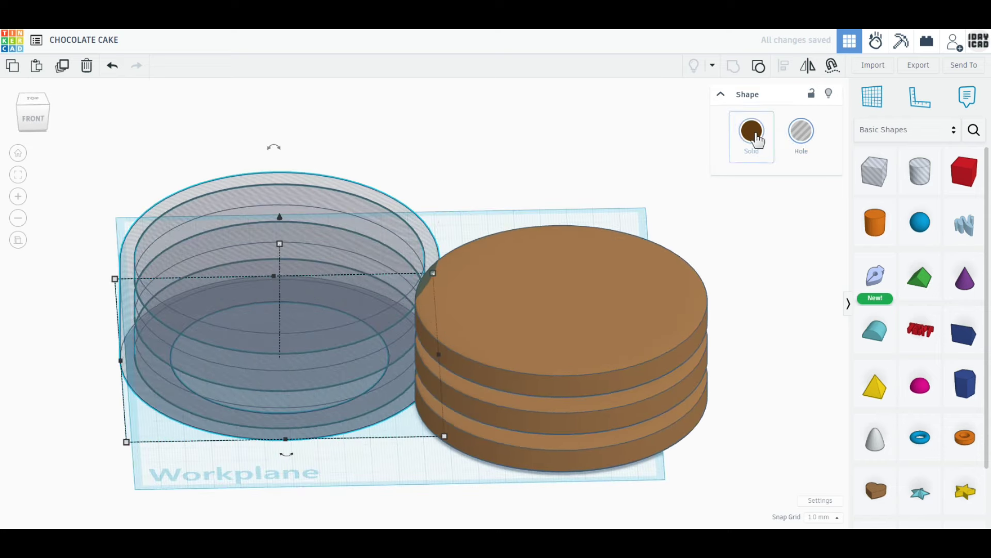
click(755, 135)
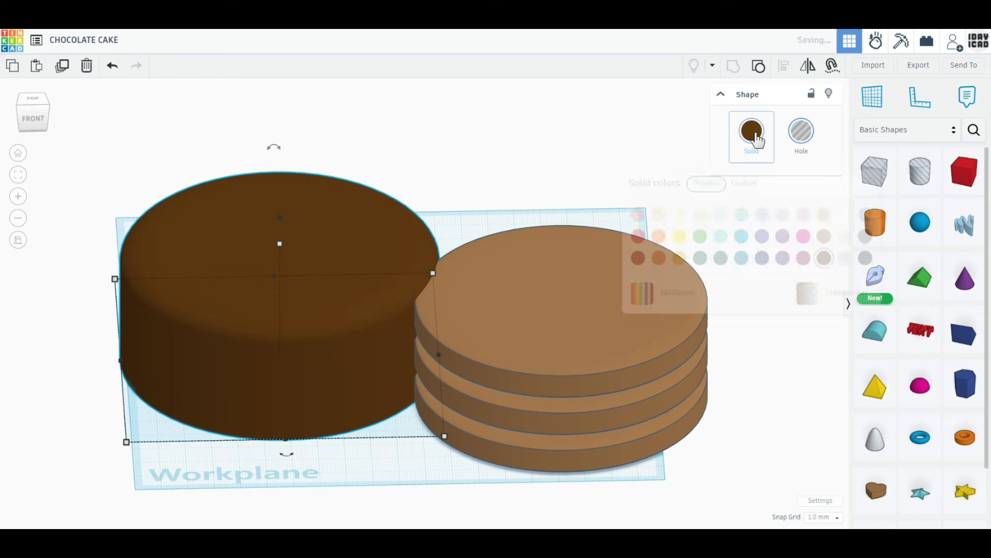
click(631, 485)
- Center the hollowed cake body and the layer stack on each other along length and width, and group them
drag(537, 492, 347, 335)
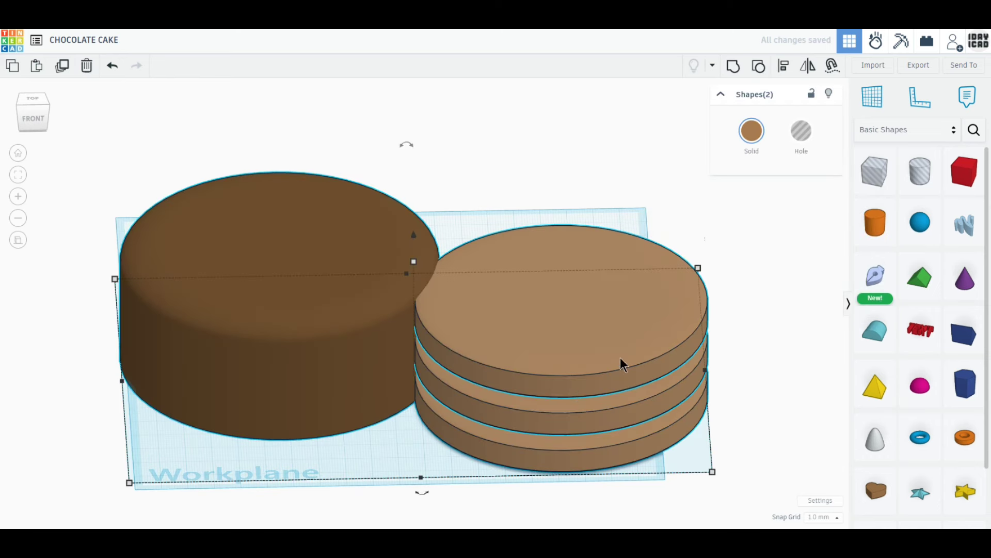
click(784, 67)
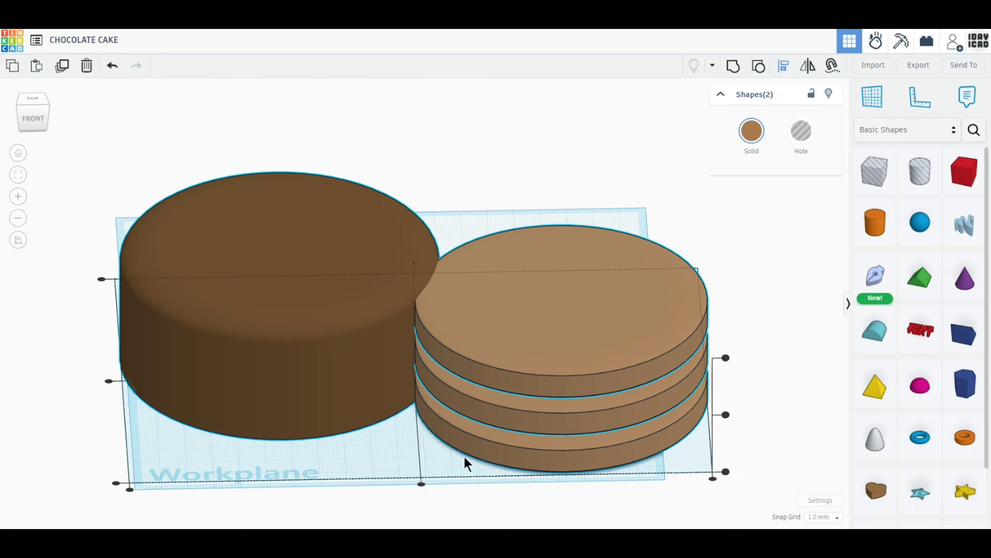
click(423, 485)
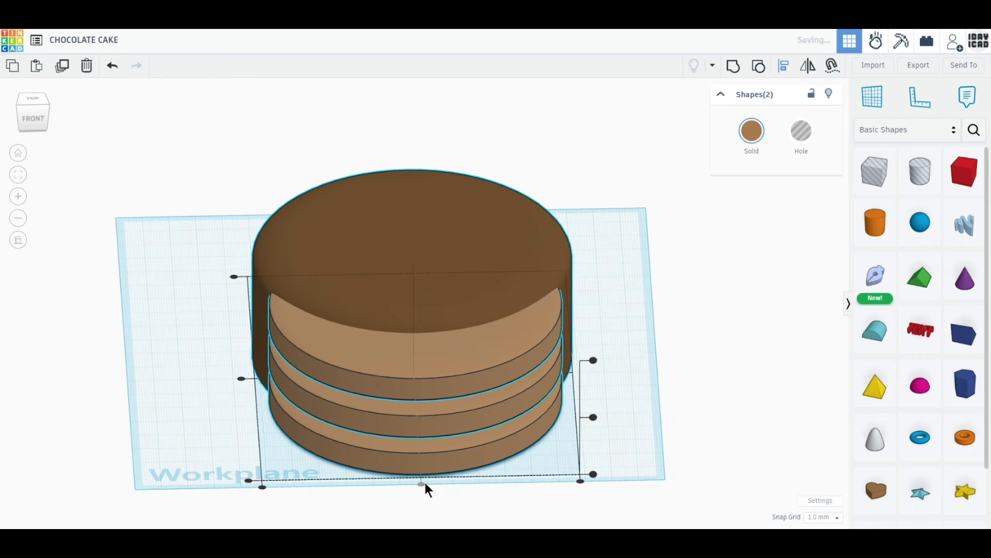
click(243, 380)
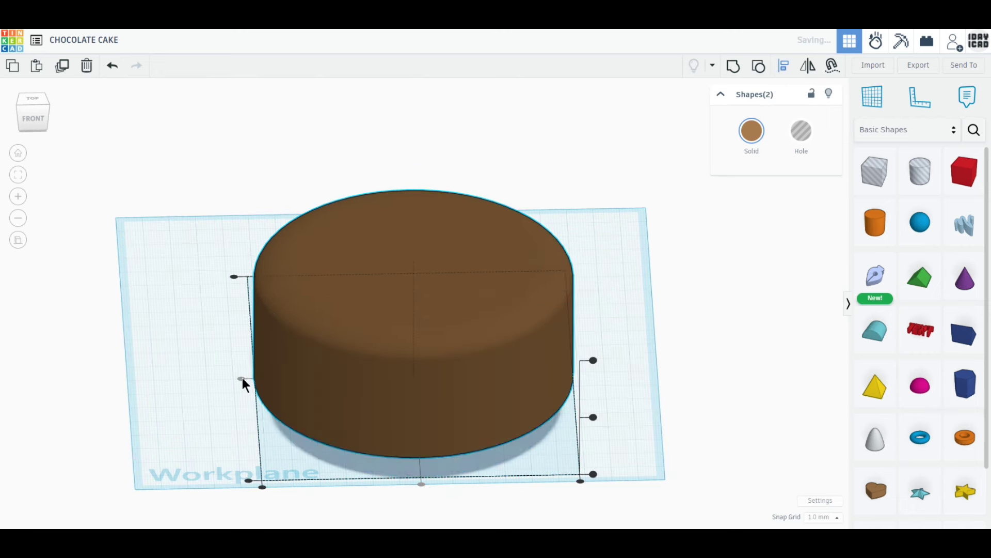
click(733, 67)
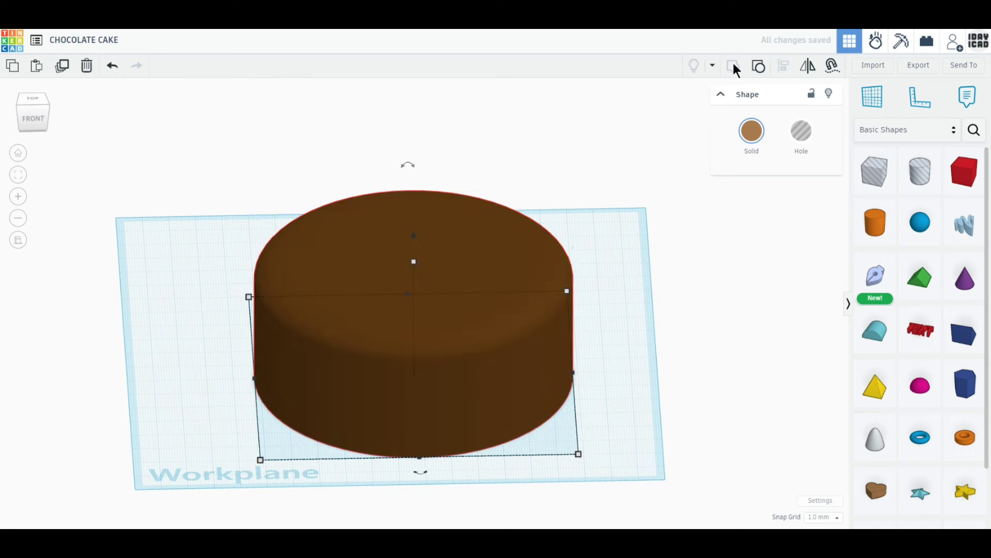
- Set the grouped cake to Multicolor so its parts keep their own brown shades
click(751, 131)
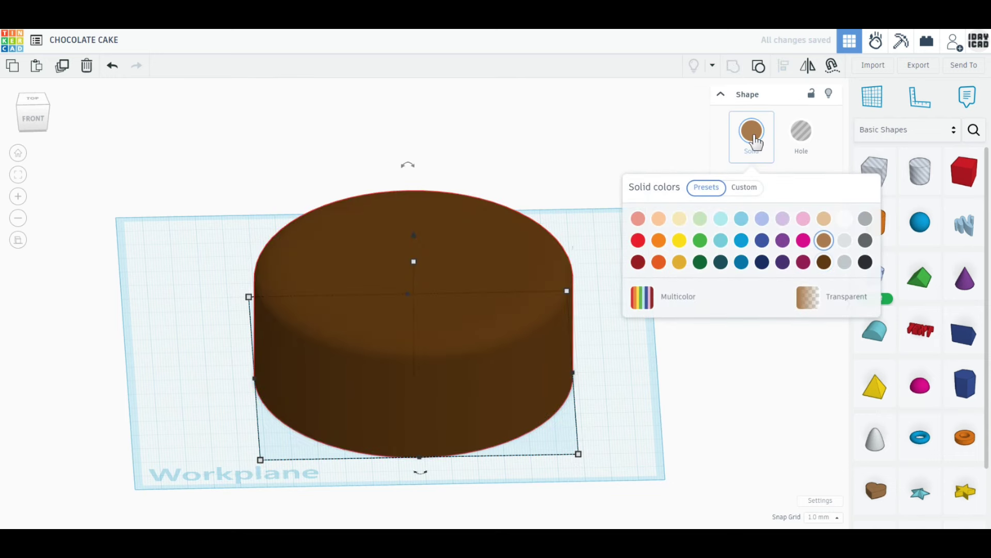
click(679, 305)
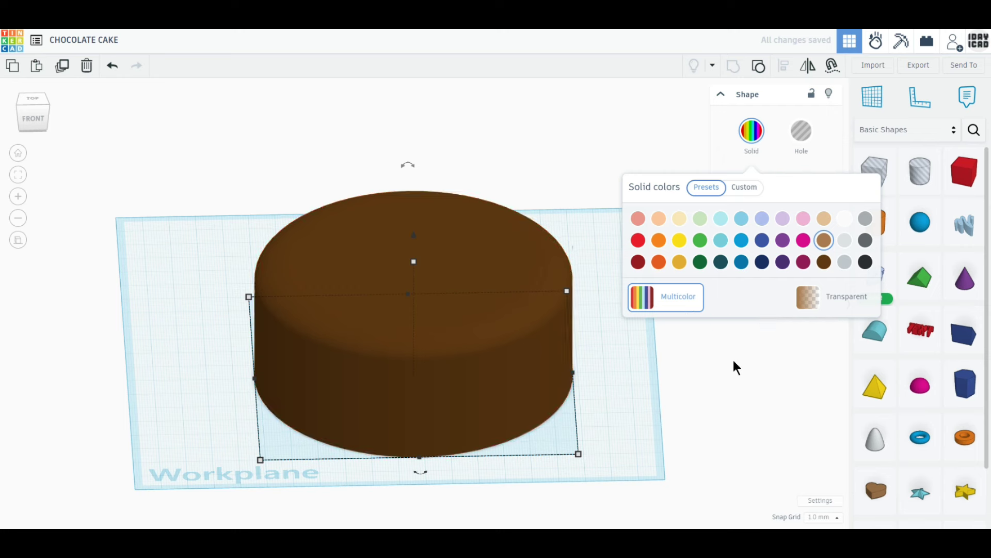
click(755, 353)
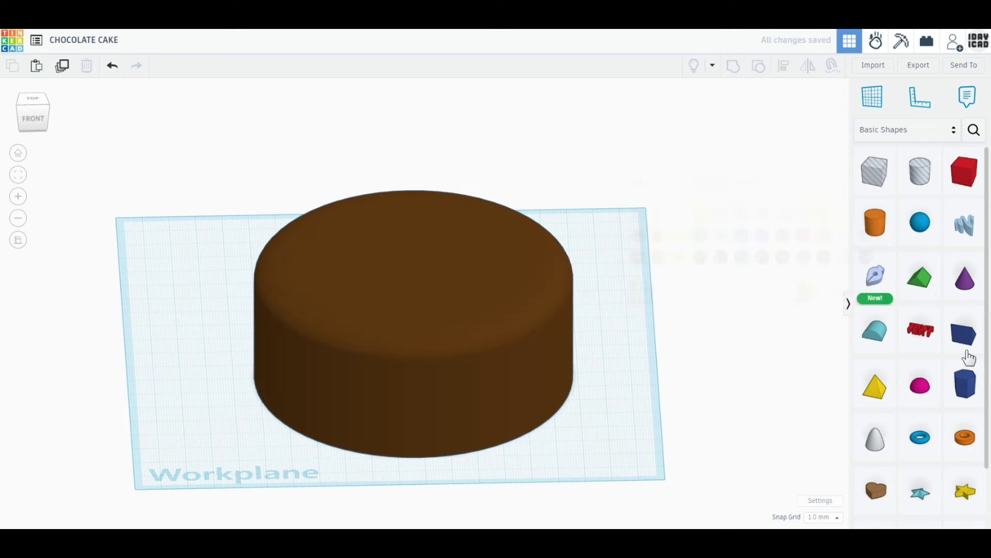
- Place a wedge beside the cake, stand it on its triangular face and rotate it 90° on the workplane
drag(966, 353, 657, 336)
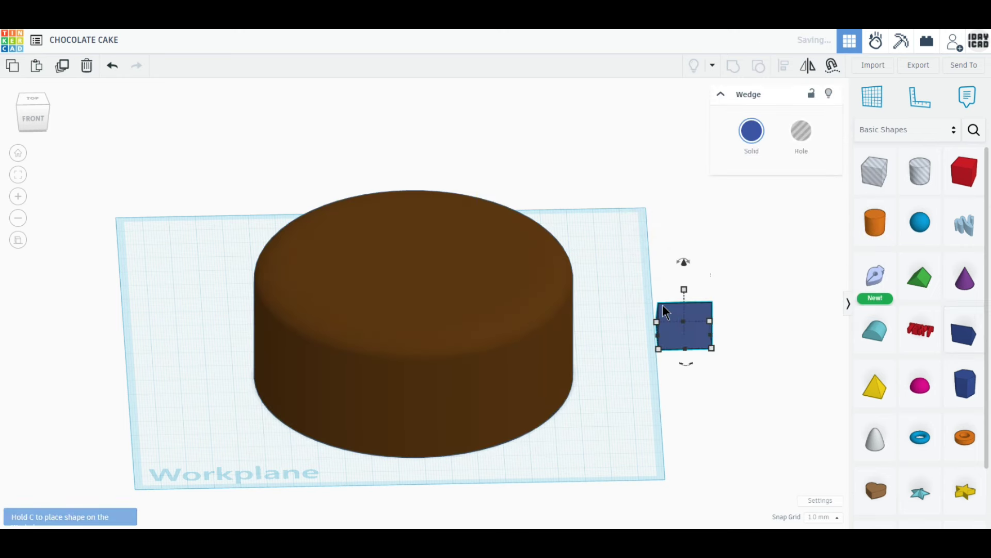
drag(678, 261, 644, 296)
right_drag(708, 367, 691, 400)
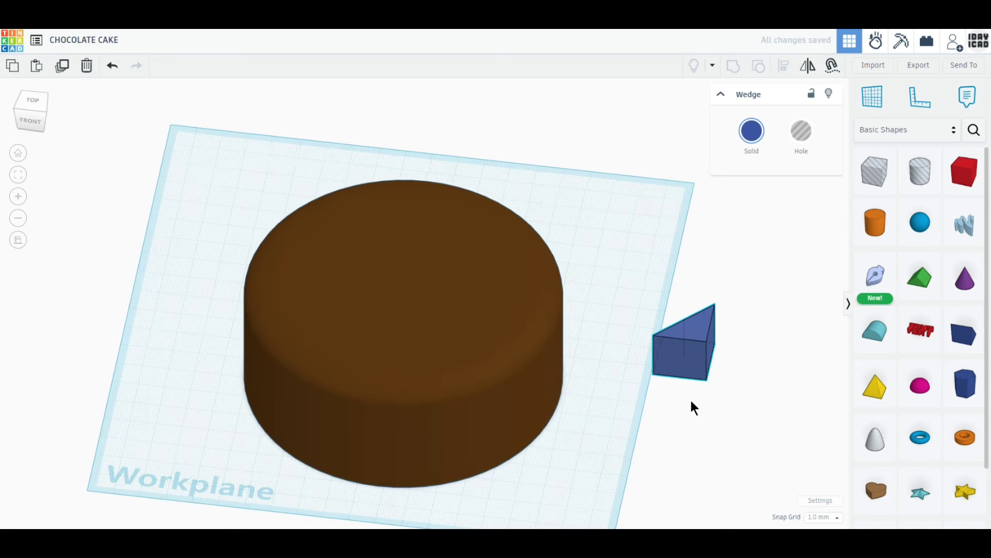
mouse_move(730, 365)
mouse_down()
mouse_move(696, 336)
mouse_move(723, 377)
mouse_up()
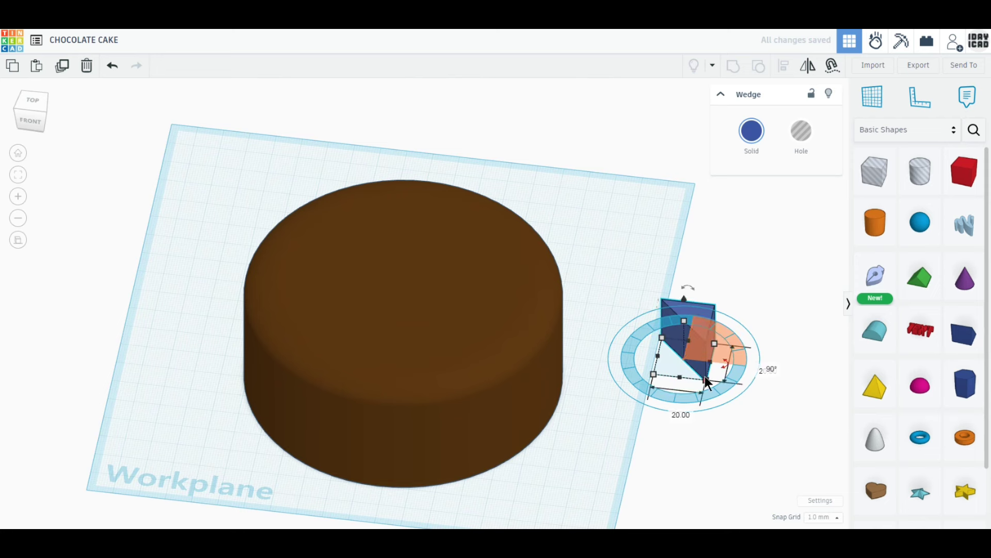
- Set the wedge's length and width to 60 mm each
click(706, 380)
click(672, 411)
text(60)
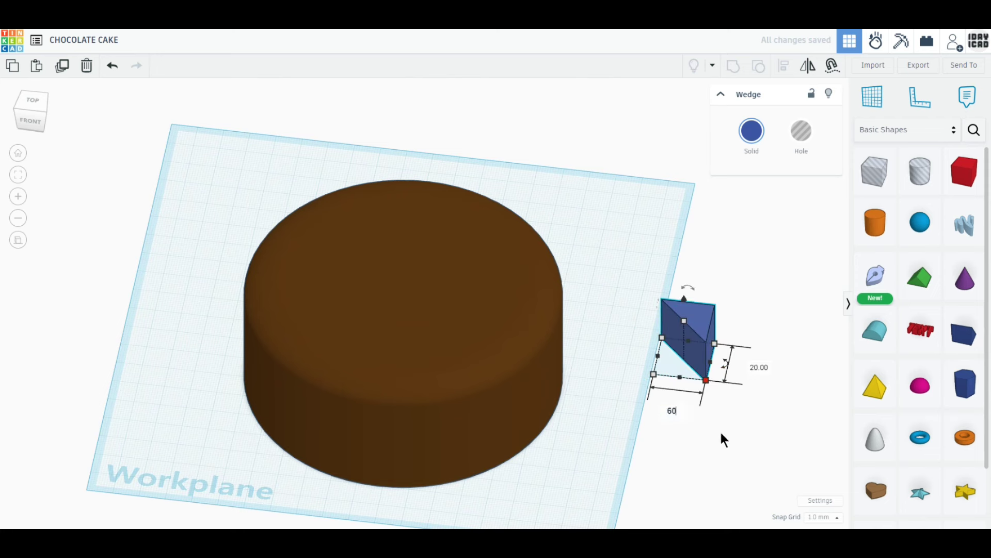
key(Return)
click(661, 337)
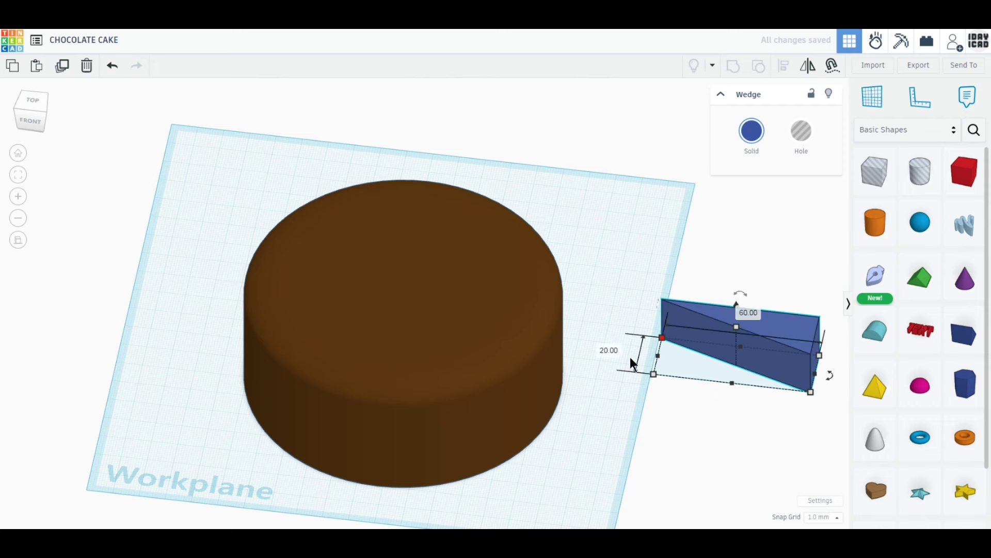
text(60)
key(Return)
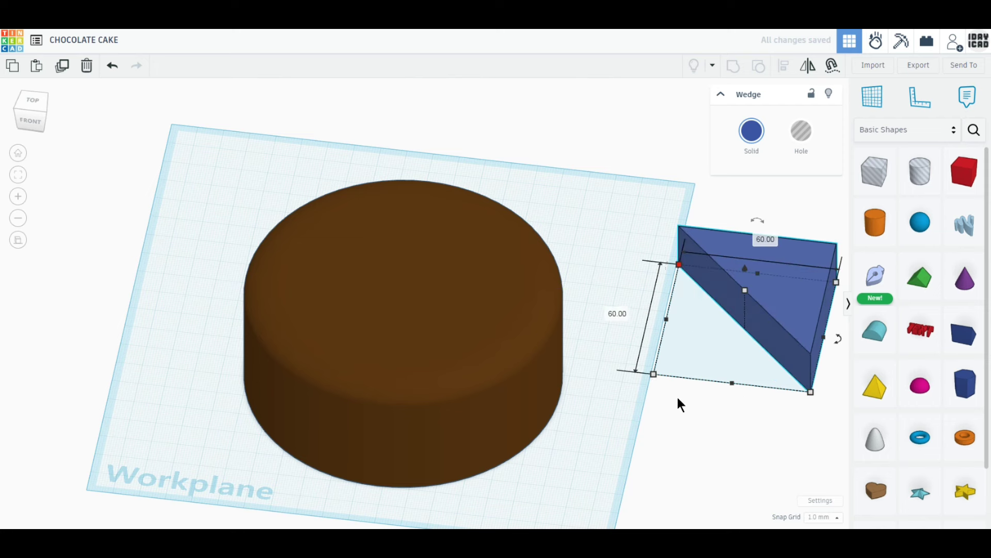
- Set the wedge's height to 100 mm and turn it into a hole
click(746, 290)
click(793, 309)
text(10)
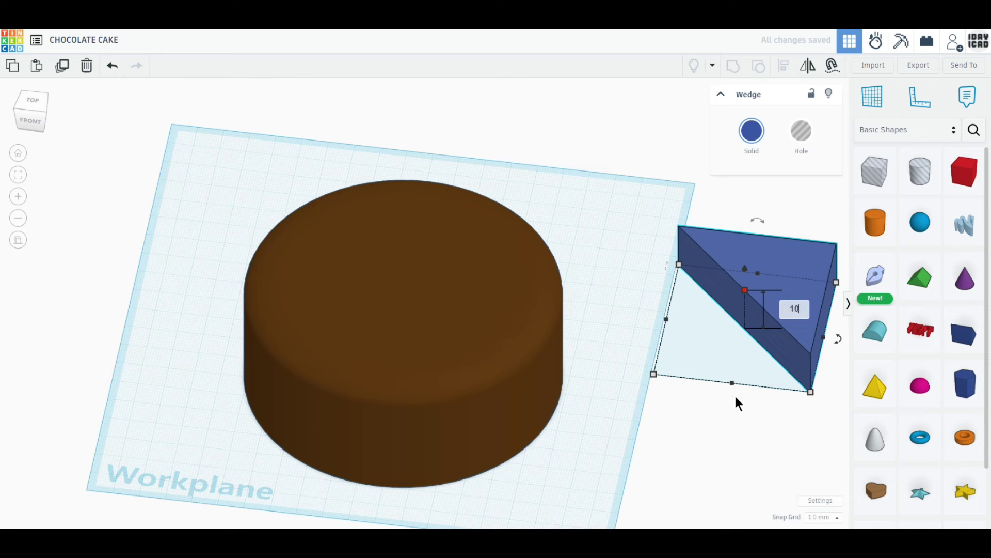
key(Return)
click(798, 319)
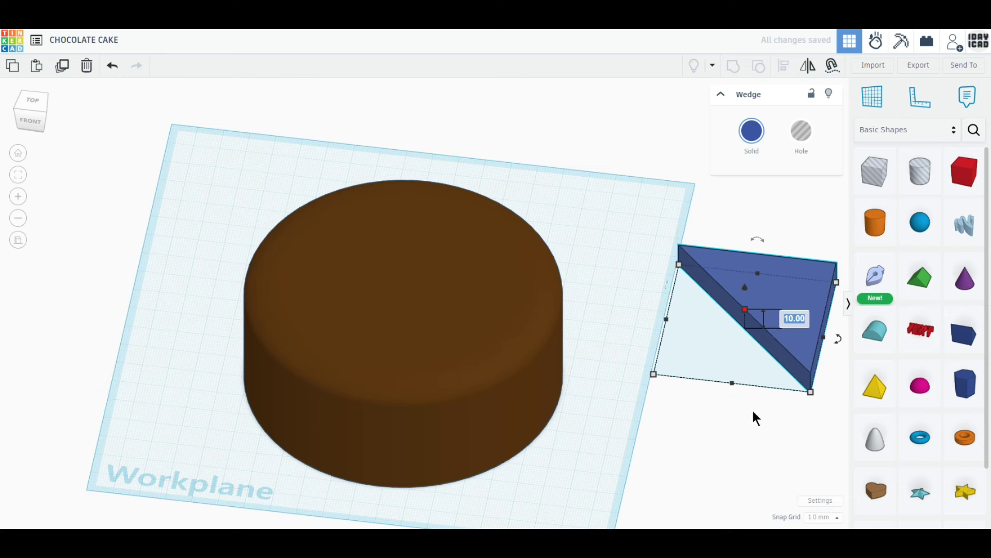
text(100)
key(Return)
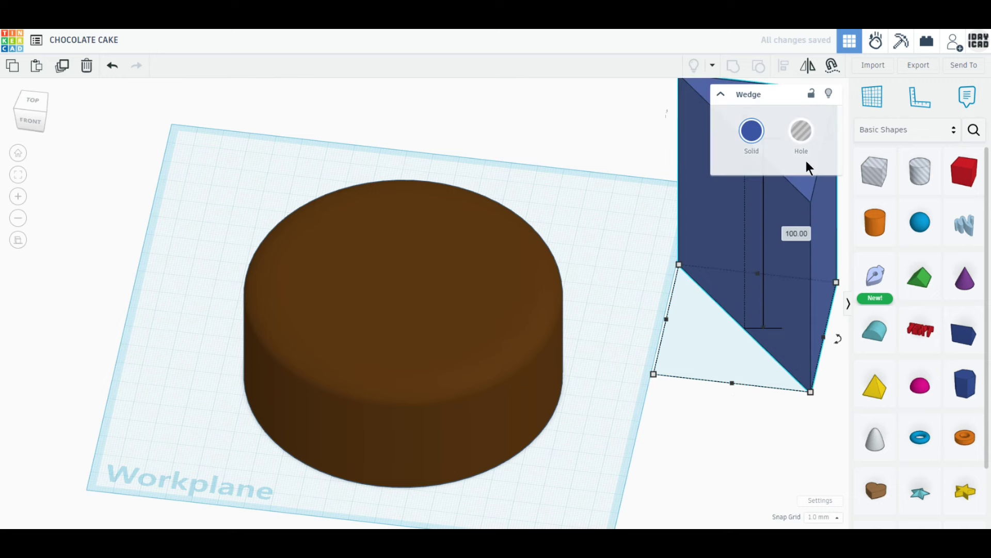
click(802, 131)
- Try cutting a slice from the cake by aligning the wedge hole with its front and right edges and grouping them
shift+click(311, 215)
click(33, 100)
click(783, 65)
click(518, 115)
click(531, 446)
click(732, 67)
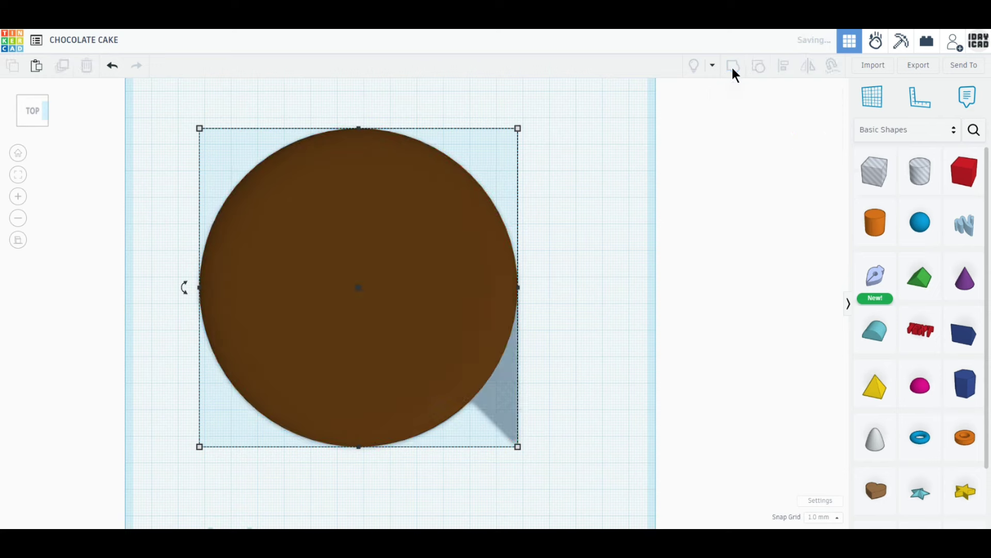
click(46, 124)
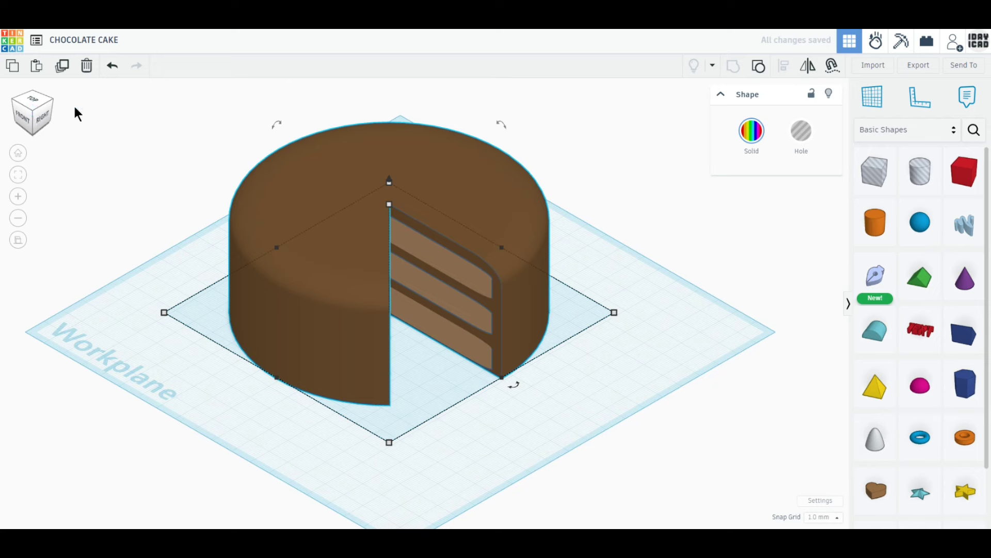
click(115, 70)
- Move the wedge hole off the cake to the free area beside the workplane
click(32, 100)
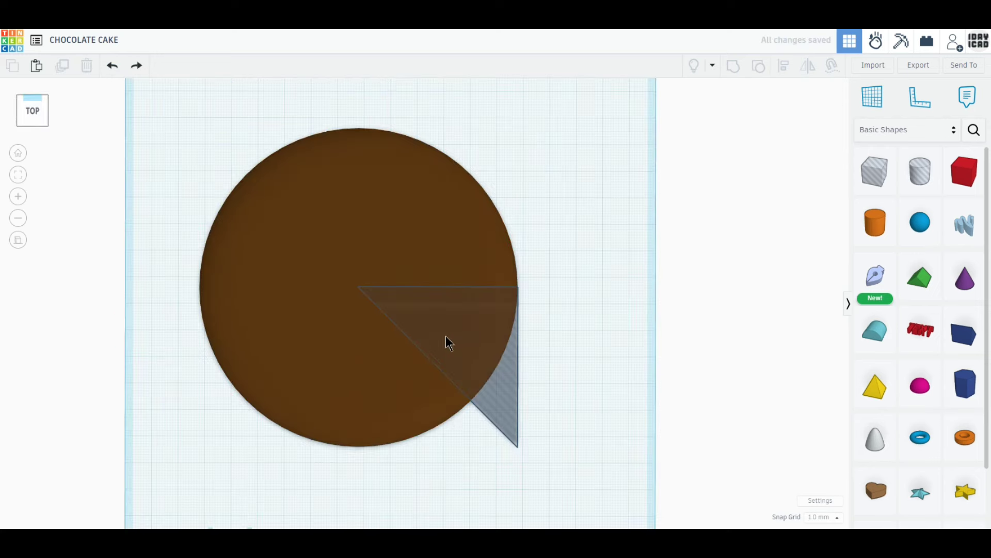
drag(469, 336, 754, 284)
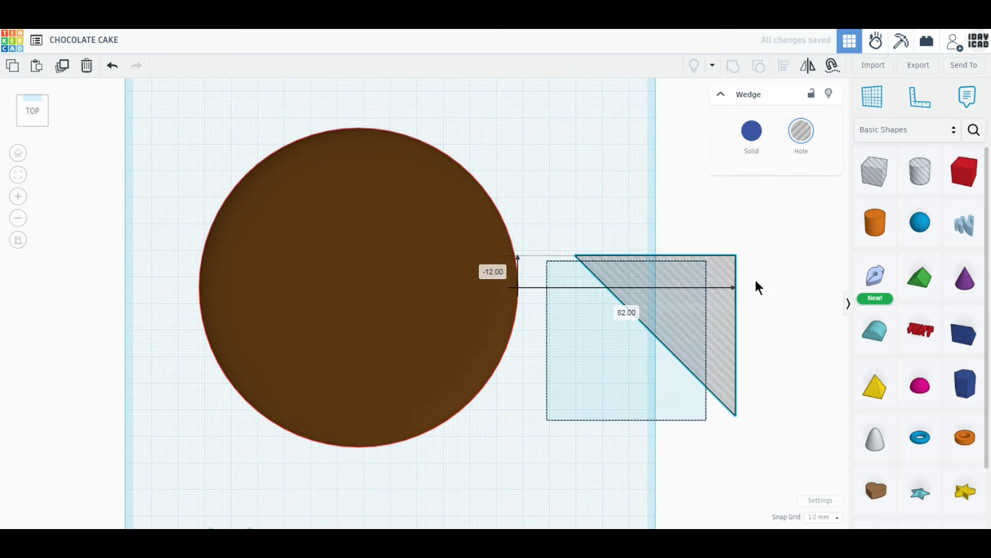
click(563, 394)
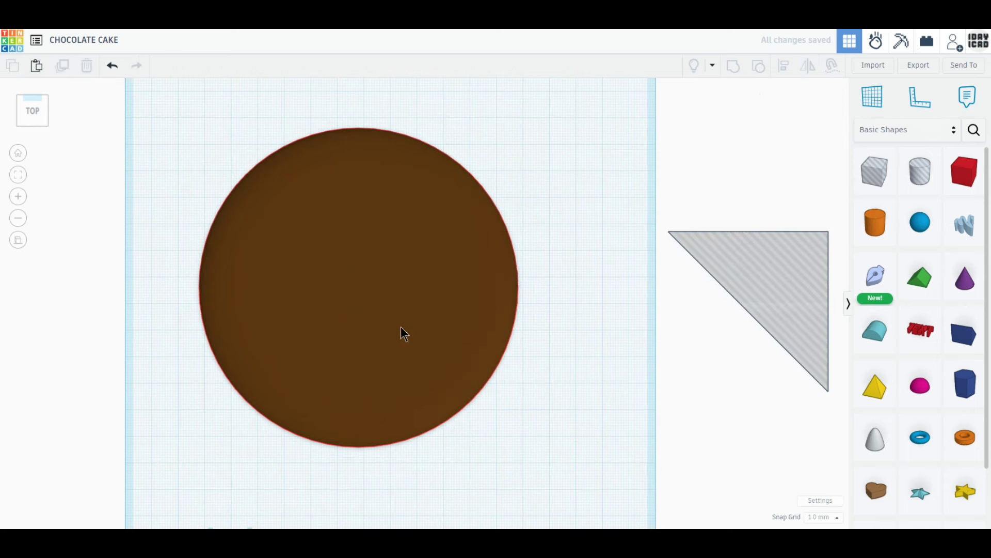
right_drag(379, 318, 593, 369)
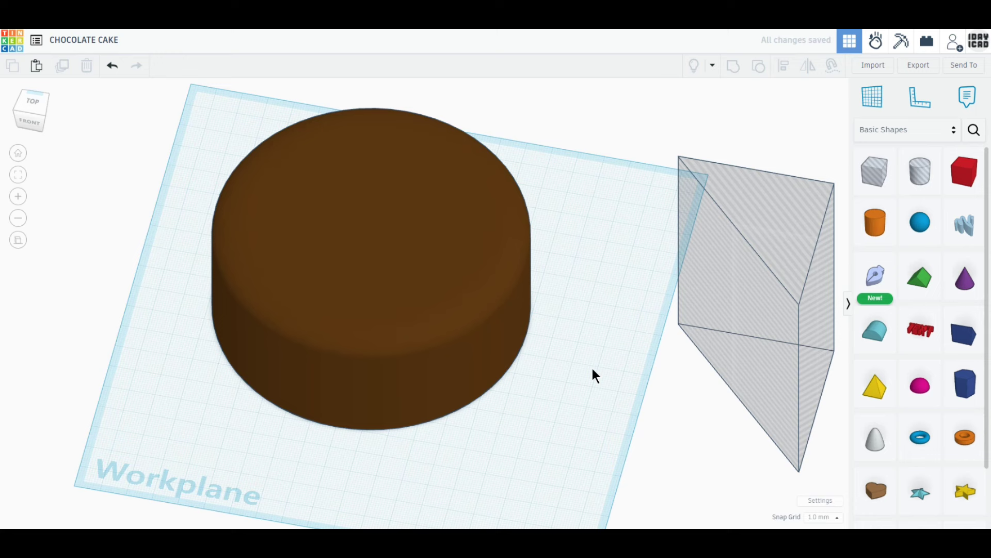
- Search the community shapes for "drill" and place the pointed drill shape on the workplane beside the cake
click(974, 130)
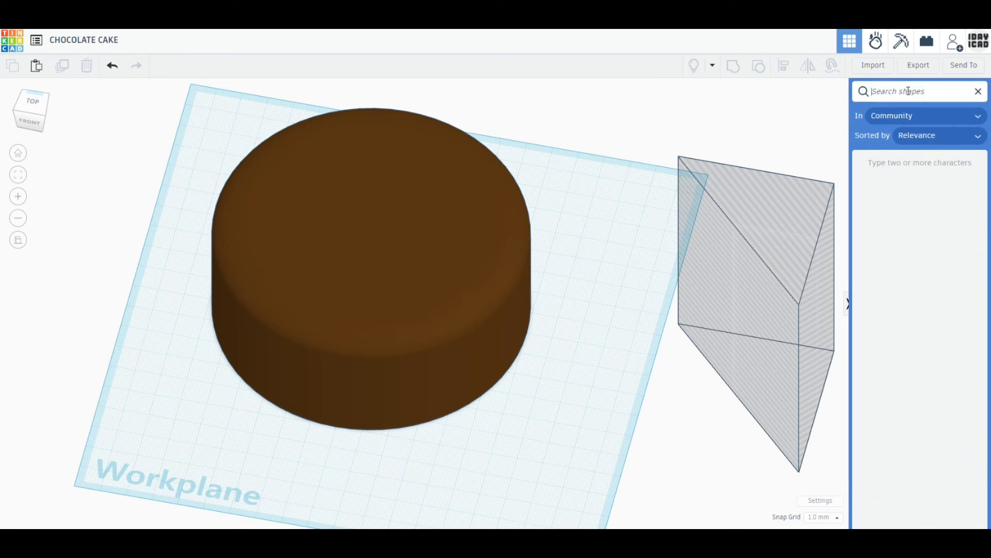
text(drill)
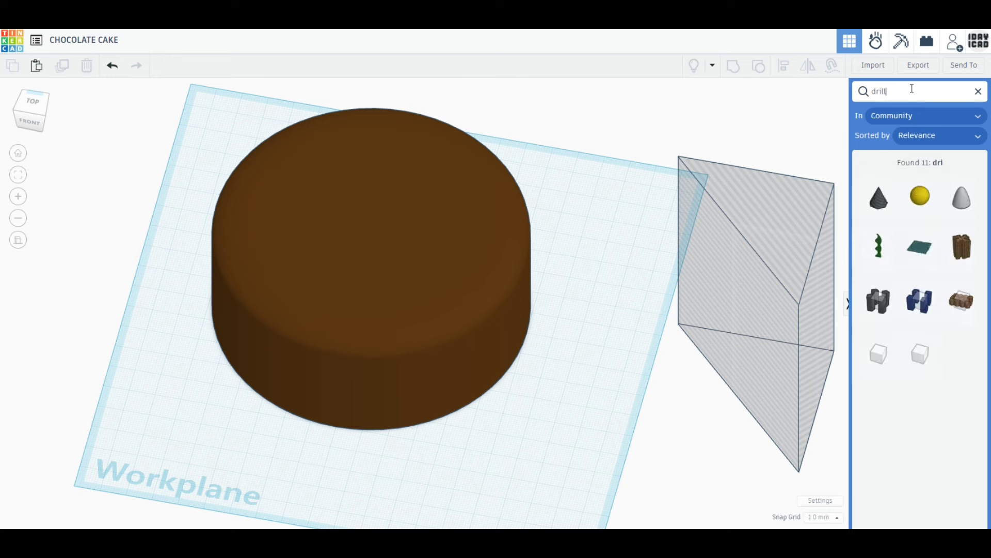
drag(900, 198, 596, 426)
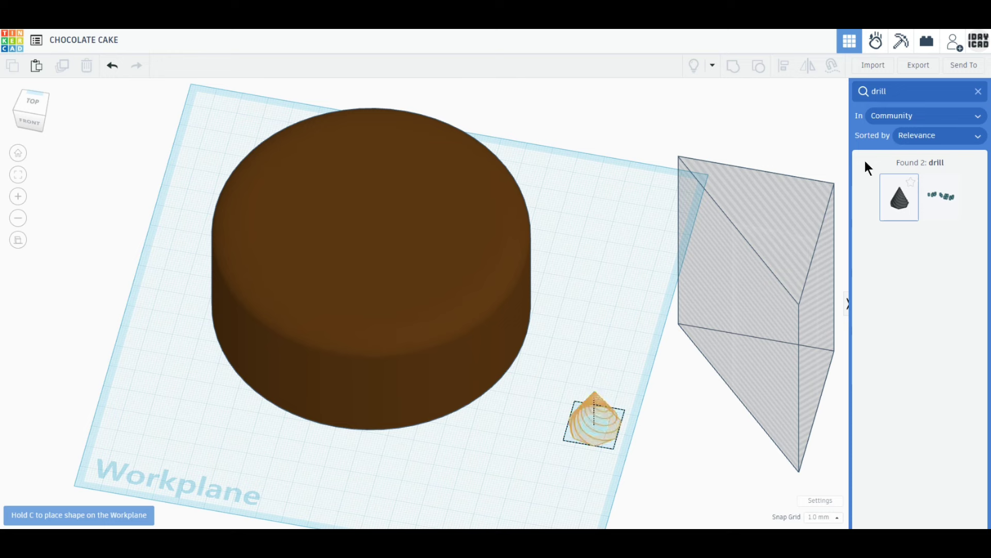
click(978, 91)
- Place a sphere beside the drill shape and set its length to 26 mm, its width to 10 mm and its steps to 24
drag(919, 223, 658, 427)
click(676, 452)
click(640, 484)
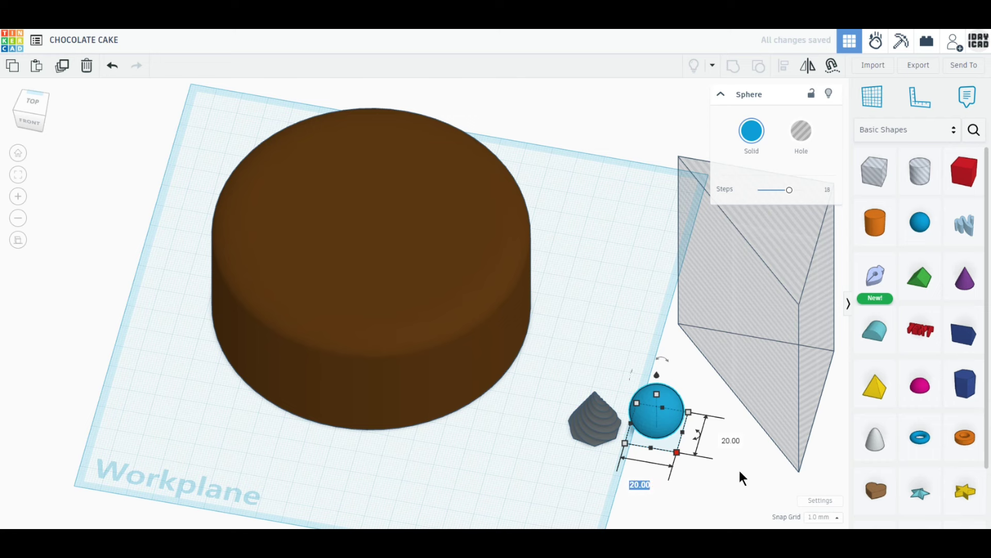
text(26)
key(Return)
text(10)
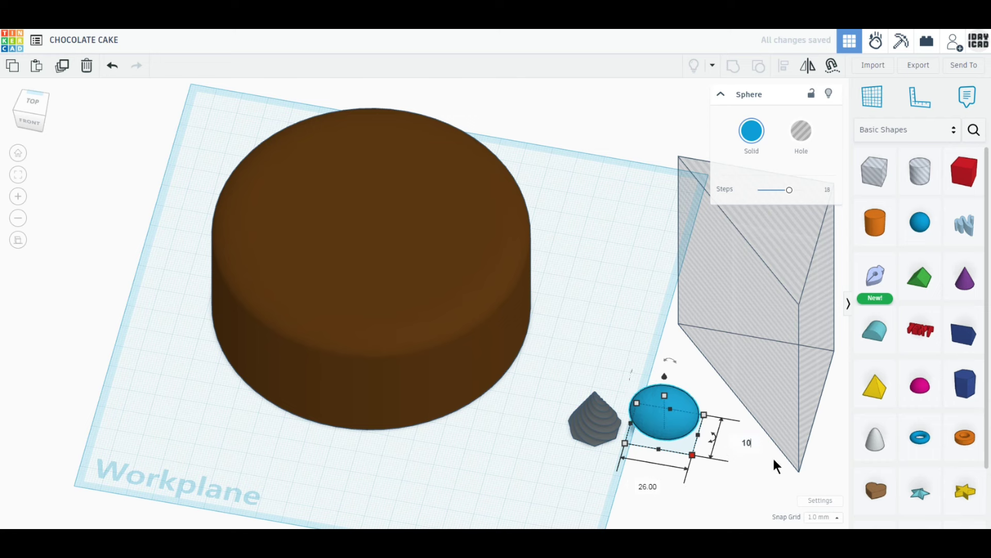
key(Return)
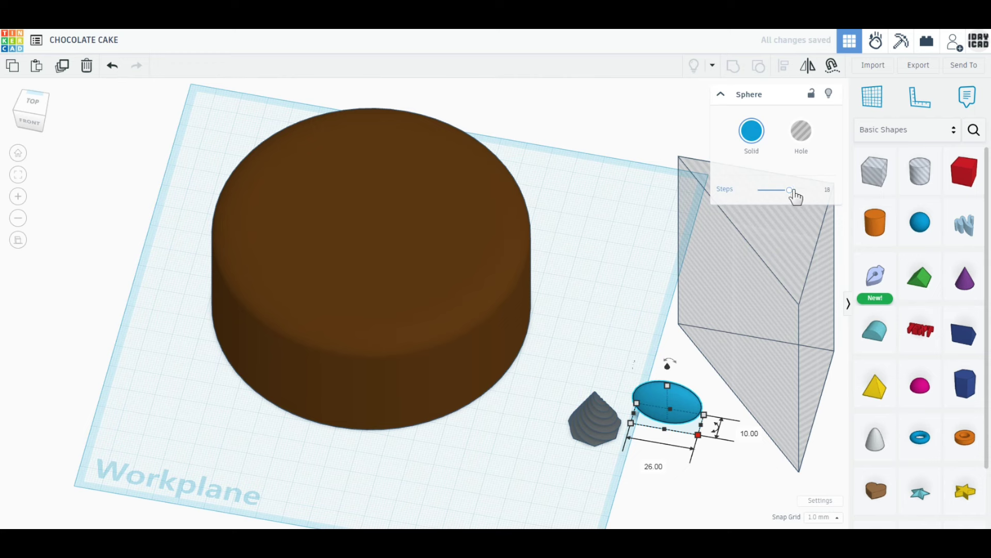
drag(790, 190, 835, 189)
- Duplicate the flattened sphere in 45° rotations until its lobes form a full circle, and group all the copies
click(62, 66)
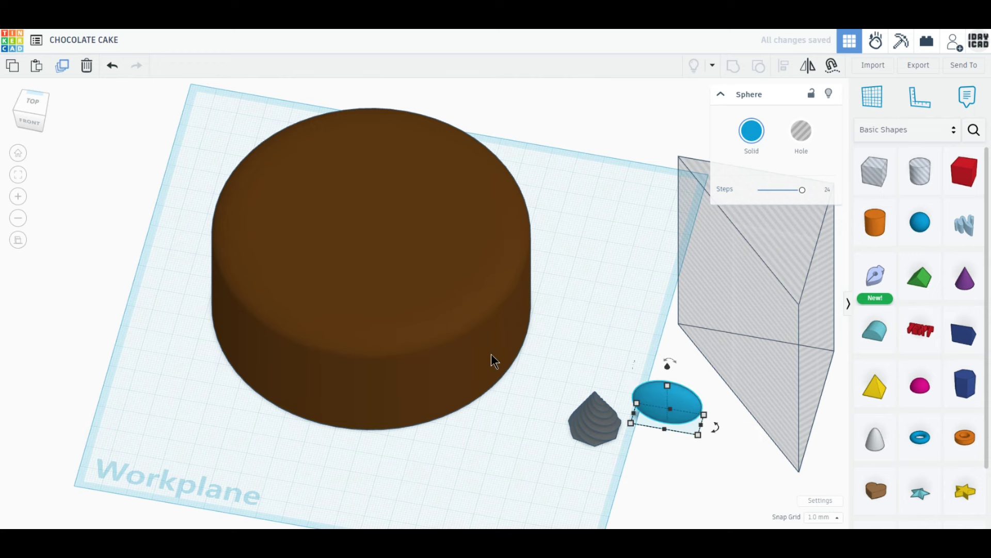
middle_drag(491, 354, 383, 274)
scroll(608, 407, up, 2)
scroll(609, 408, up, 1)
right_drag(610, 408, 571, 379)
drag(637, 365, 603, 375)
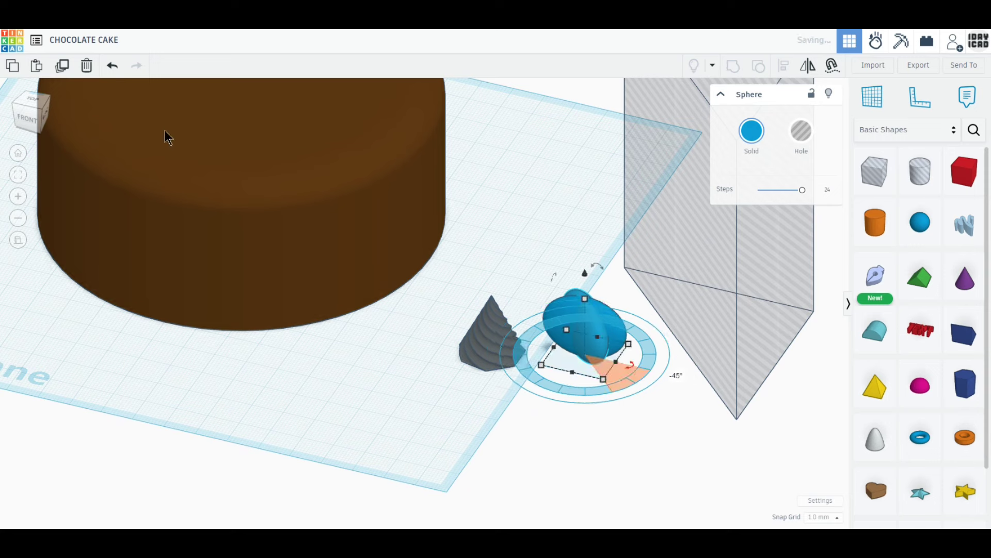
click(60, 68)
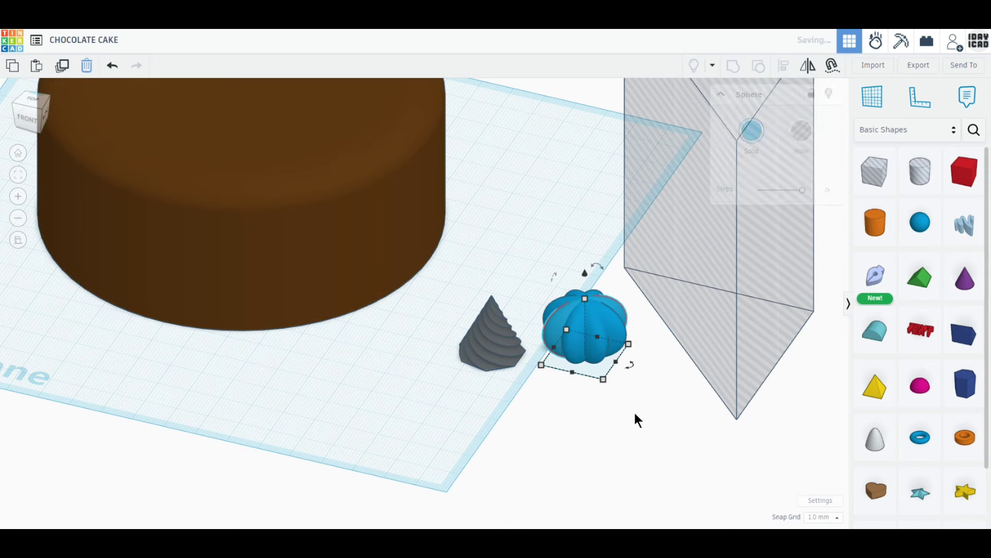
click(732, 69)
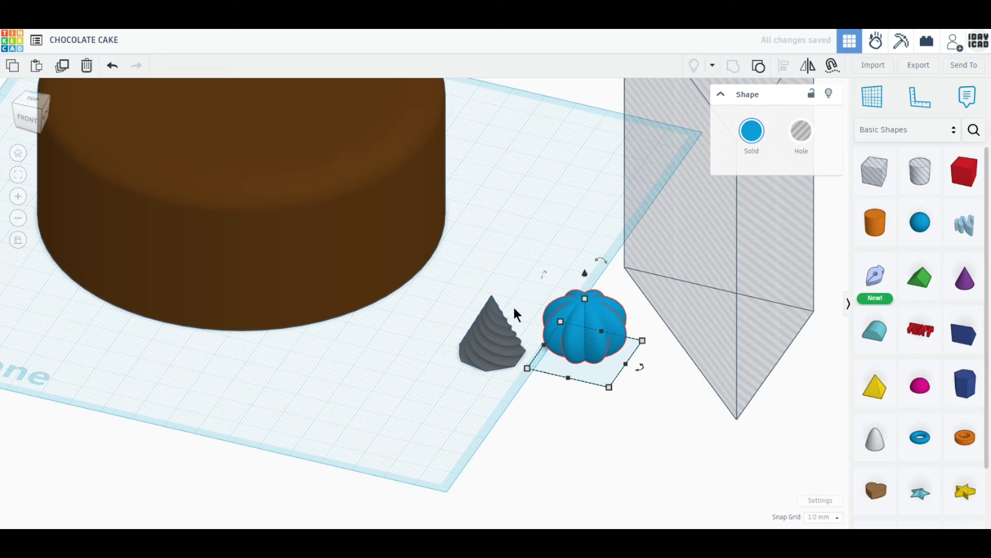
- Centre the drill swirl on the lobed sphere in both horizontal directions and raise it to 10 mm above the workplane
click(491, 335)
drag(494, 271, 490, 246)
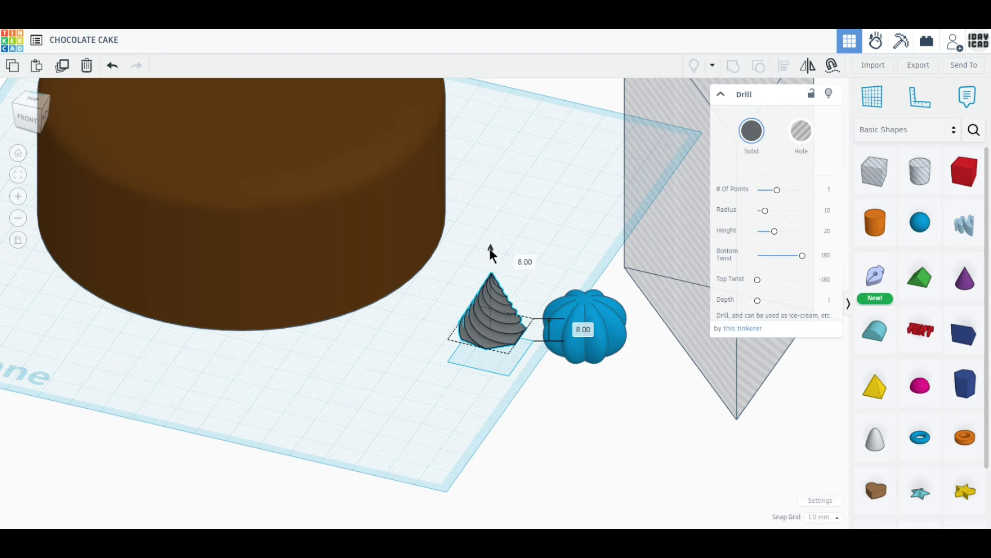
drag(504, 362, 622, 403)
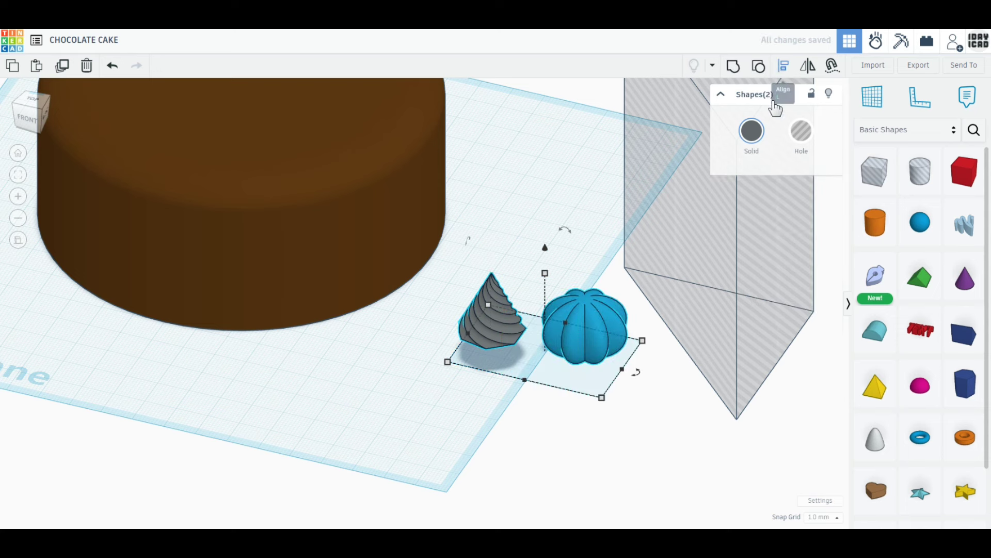
click(783, 70)
click(520, 387)
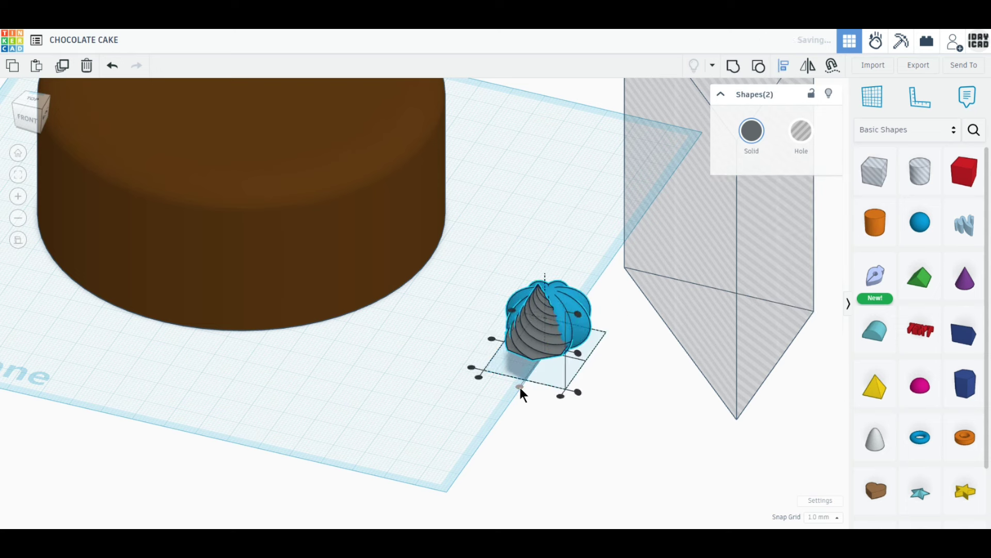
click(491, 339)
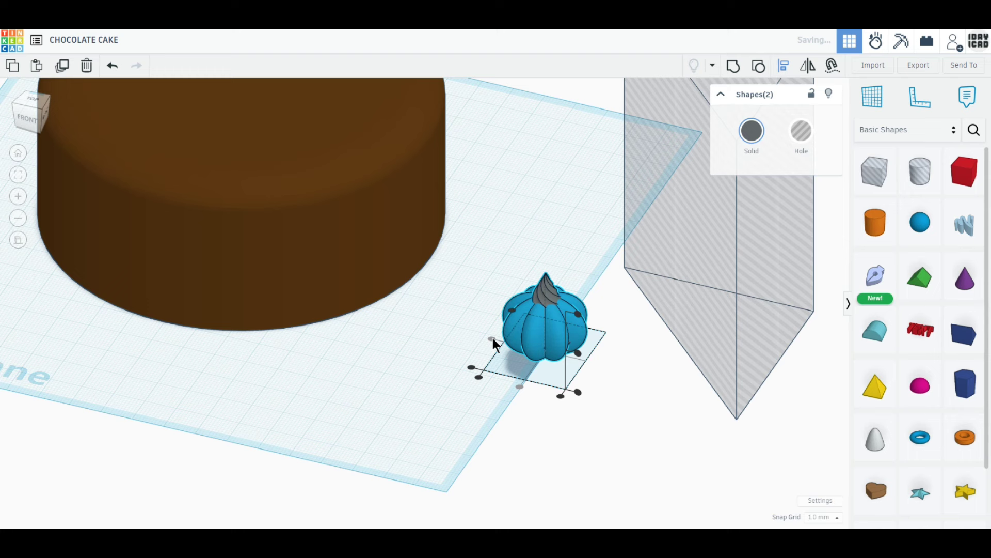
click(545, 292)
drag(545, 247, 547, 240)
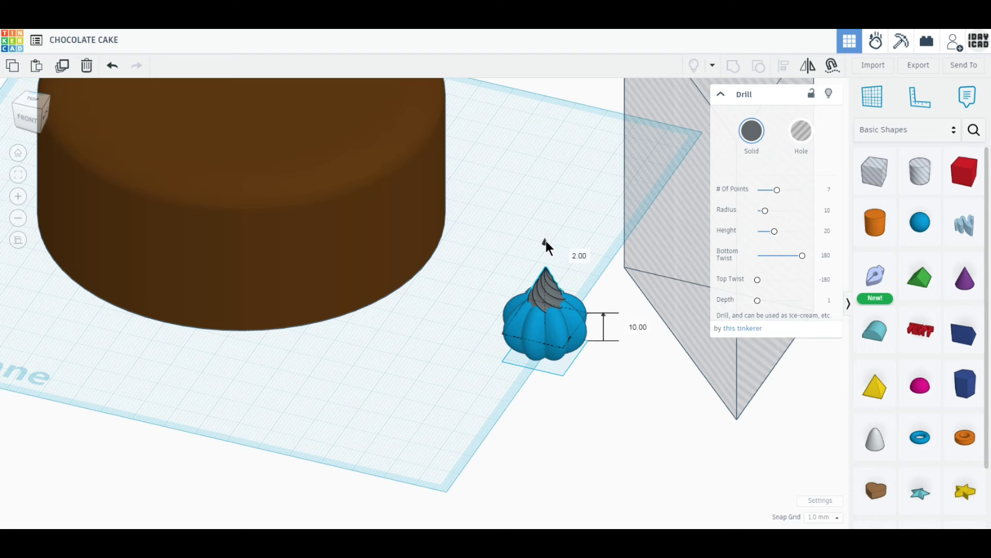
click(593, 408)
- Group the drill swirl with the lobed sphere and colour the whole topping light tan
drag(515, 280, 624, 356)
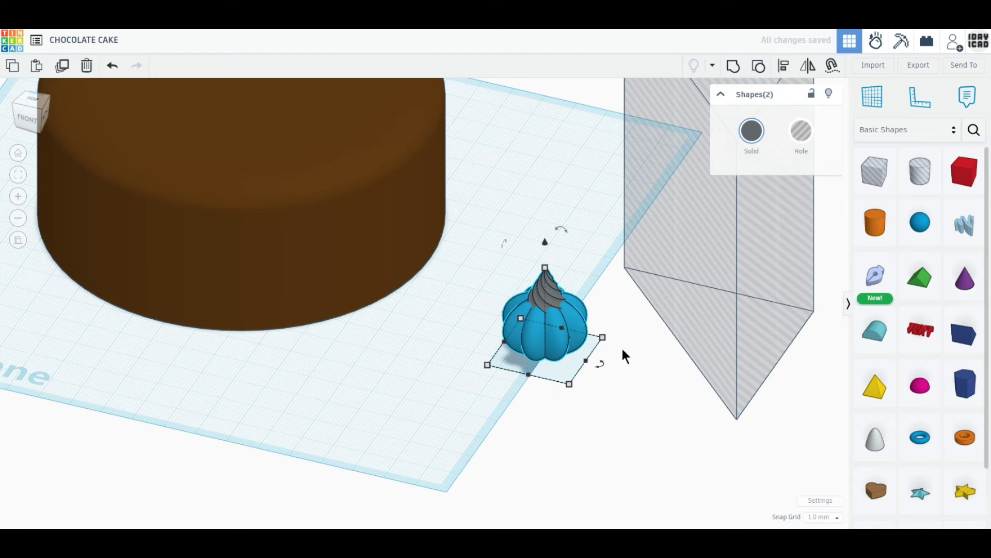
click(735, 65)
click(758, 147)
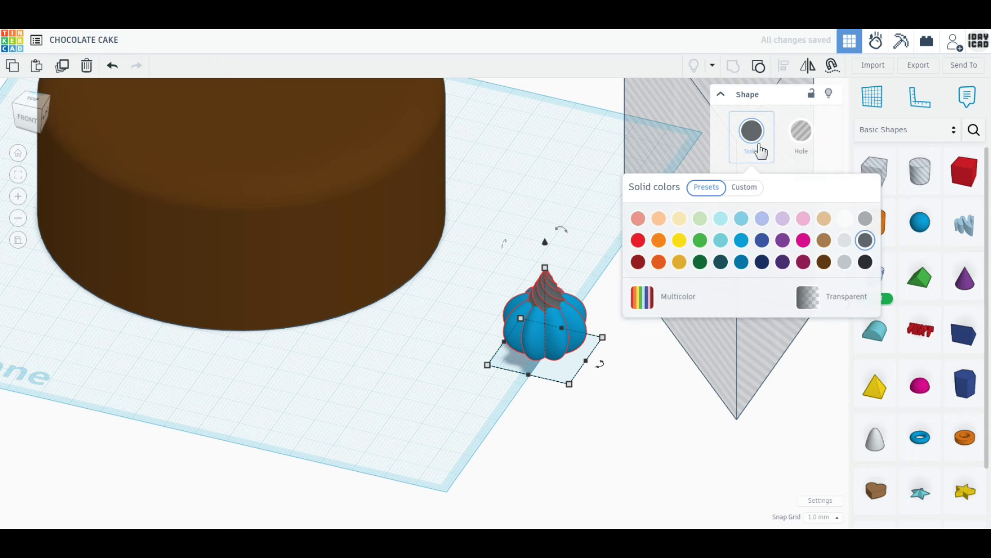
click(824, 219)
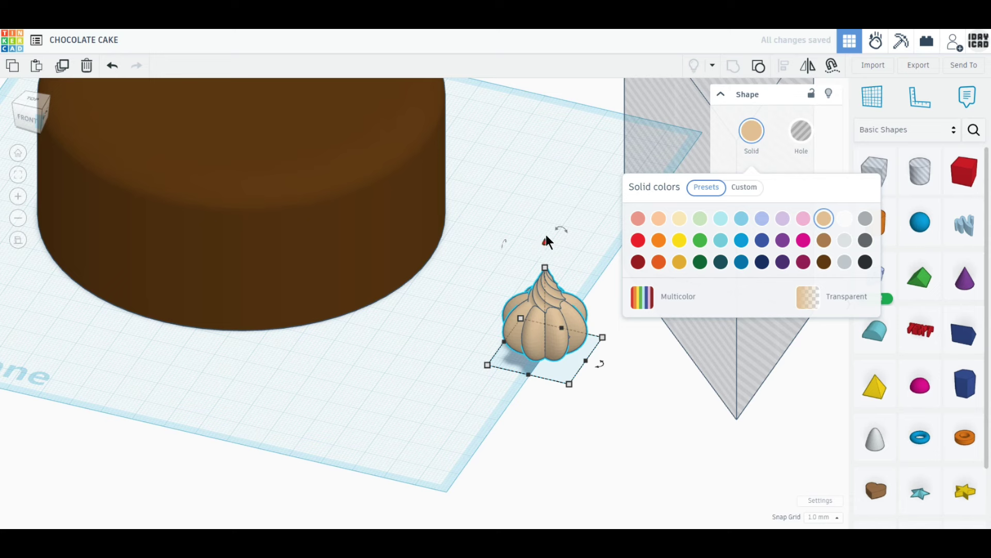
- Raise the tan topping to 45 mm above the workplane
drag(546, 240, 545, 216)
click(652, 325)
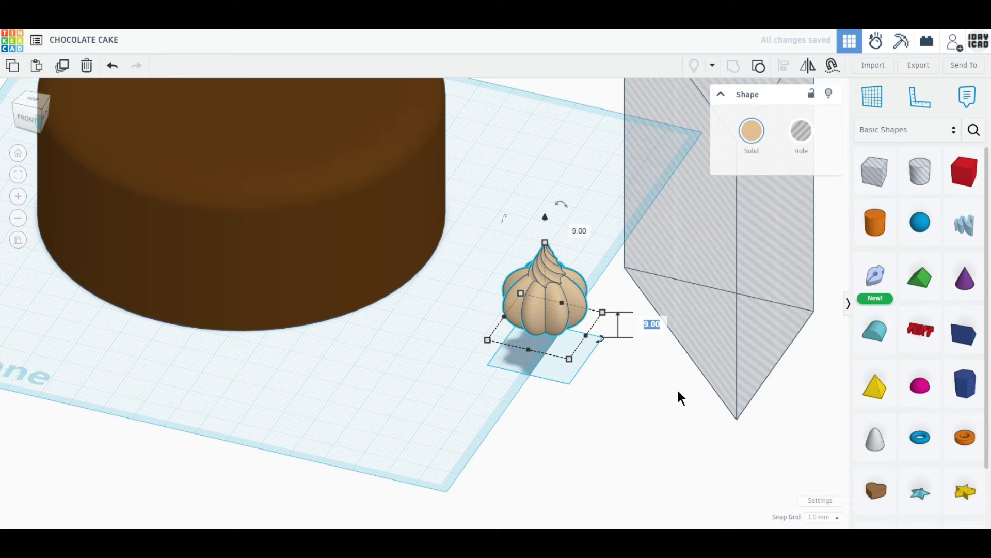
text(45)
key(Return)
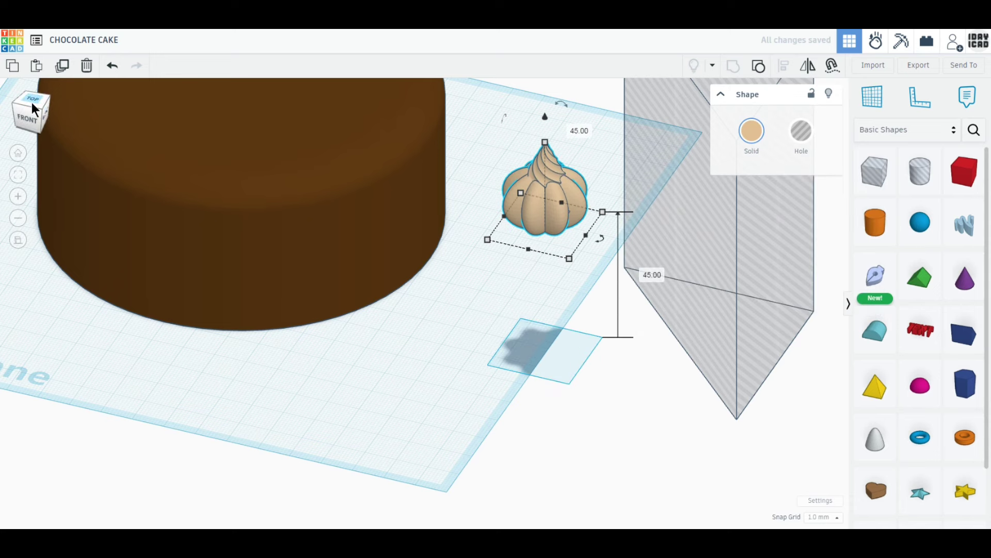
- Move the topping next to the cake and place a duplicate of it 84 mm away in a straight line
click(32, 101)
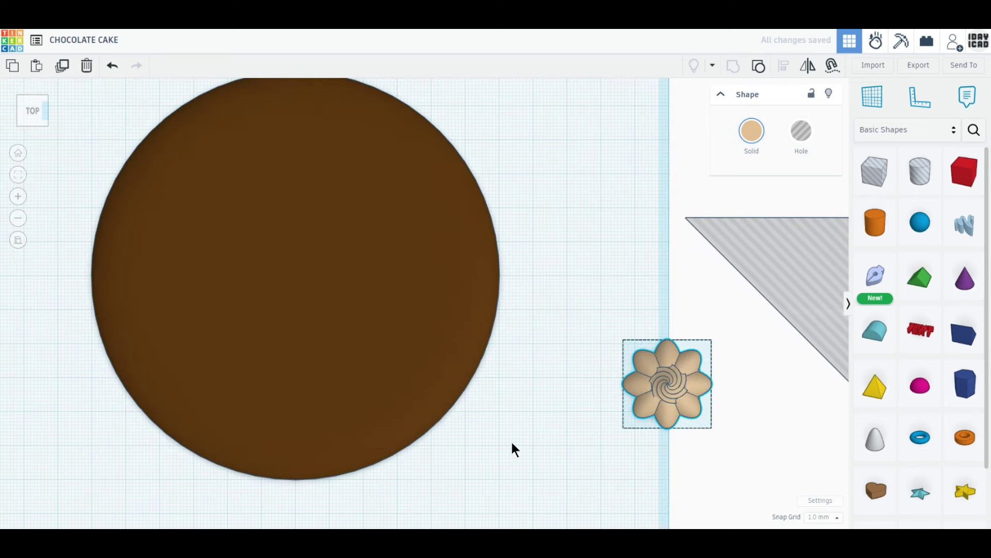
drag(670, 413, 576, 333)
drag(581, 215, 564, 197)
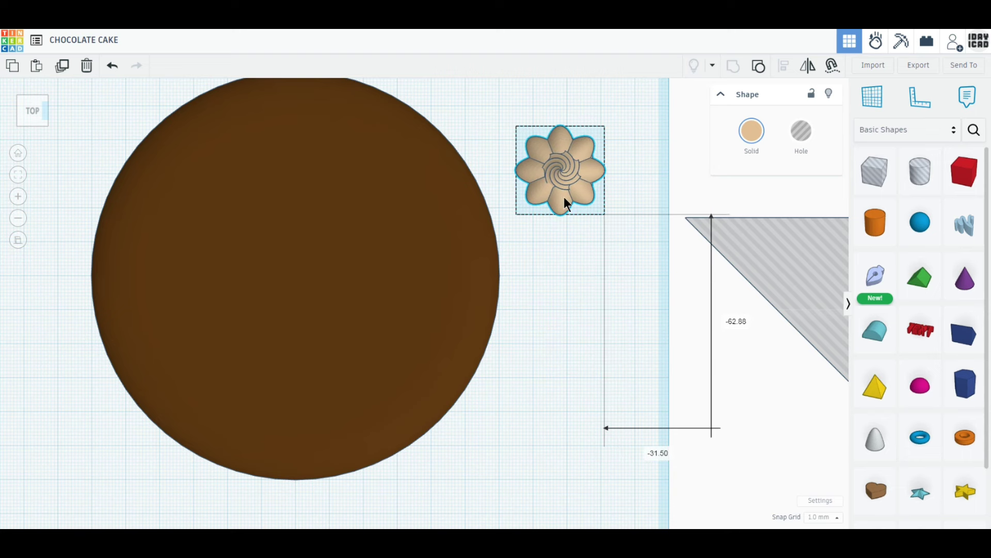
click(62, 67)
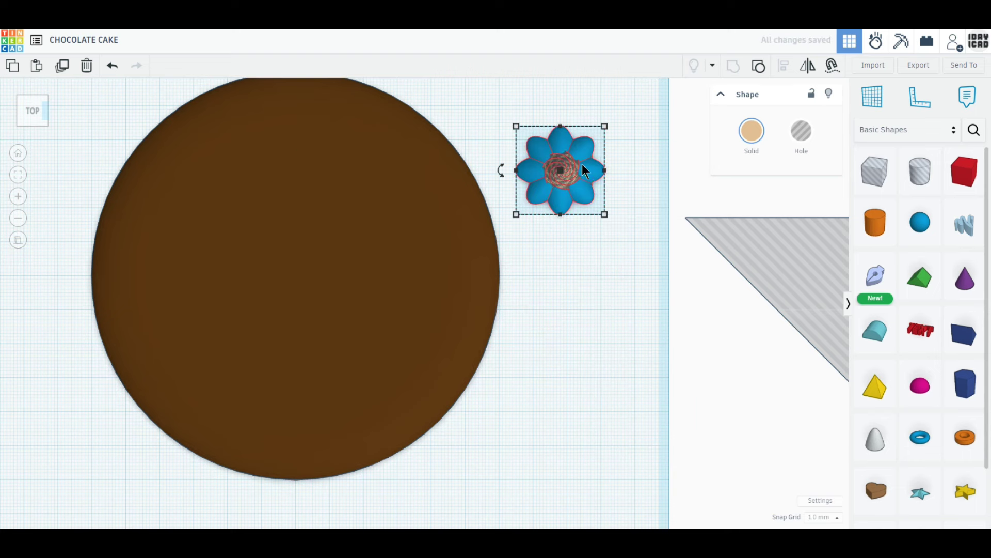
mouse_move(581, 164)
mouse_down()
mouse_move(597, 375)
mouse_move(584, 453)
mouse_move(581, 444)
mouse_up()
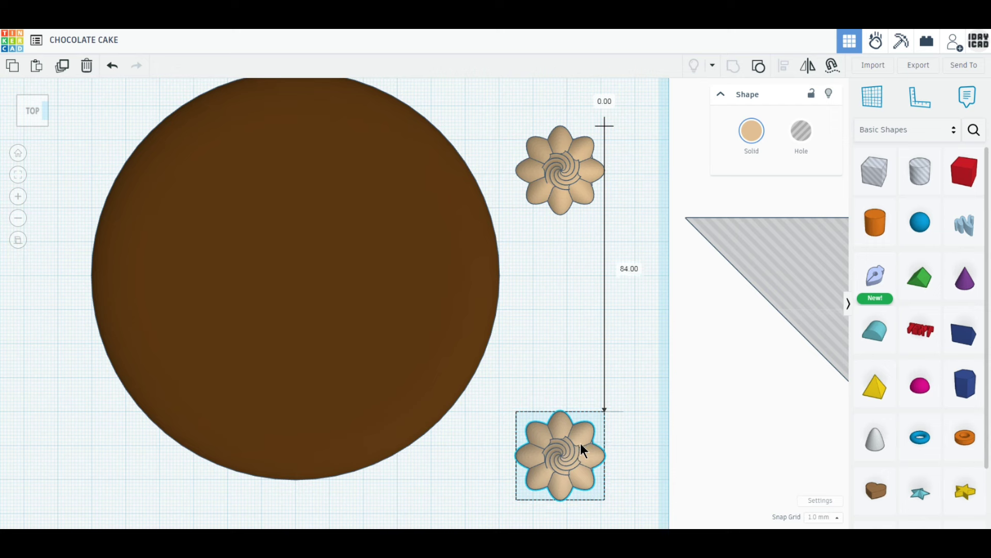
- Duplicate the pair of toppings in 45° rotations until eight toppings form a full ring
drag(680, 469, 550, 165)
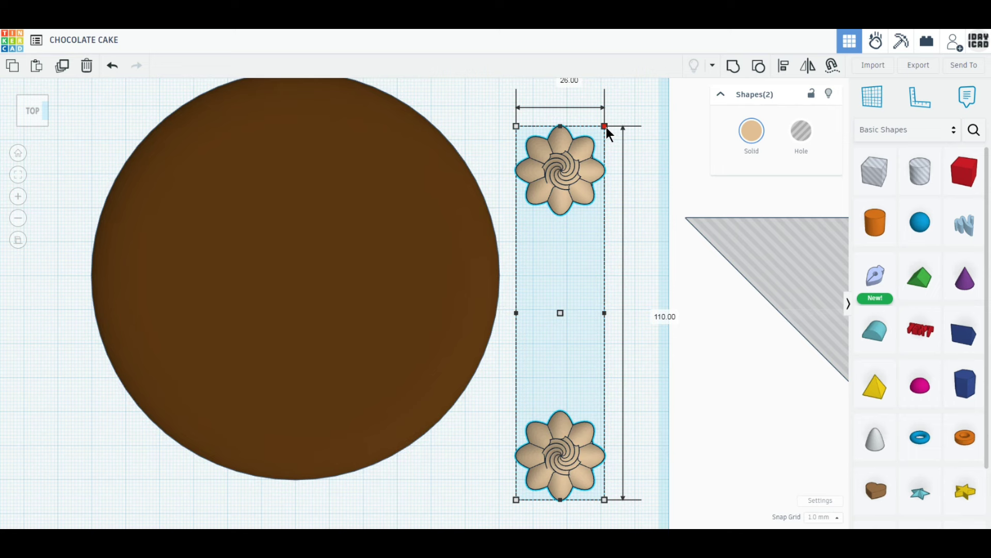
scroll(639, 283, down, 1)
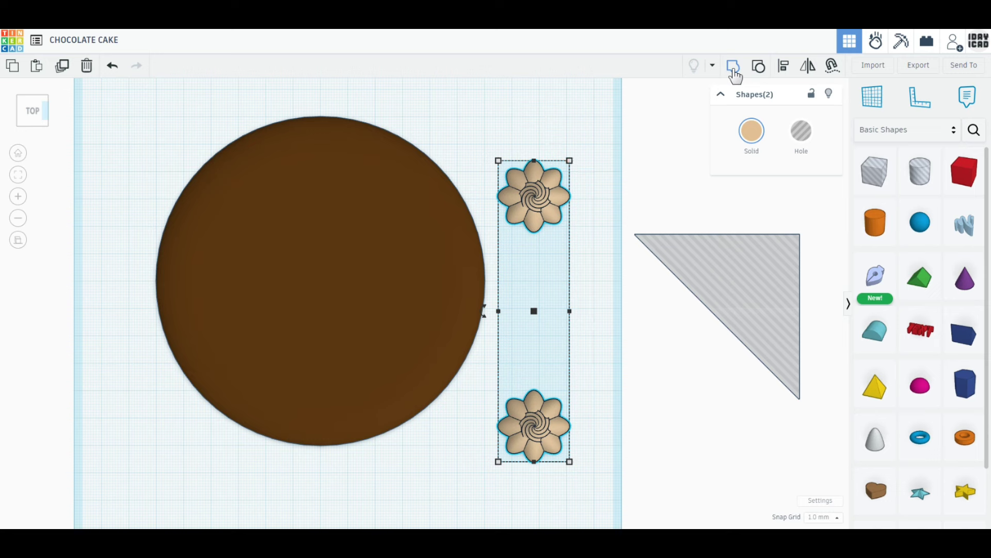
mouse_move(485, 315)
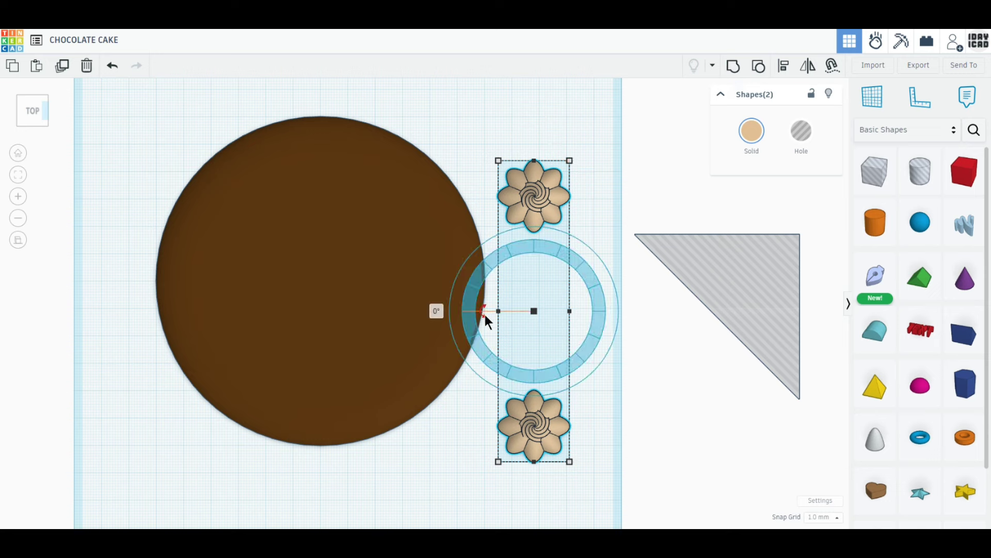
mouse_move(487, 323)
mouse_down()
mouse_move(500, 340)
mouse_move(485, 310)
mouse_up()
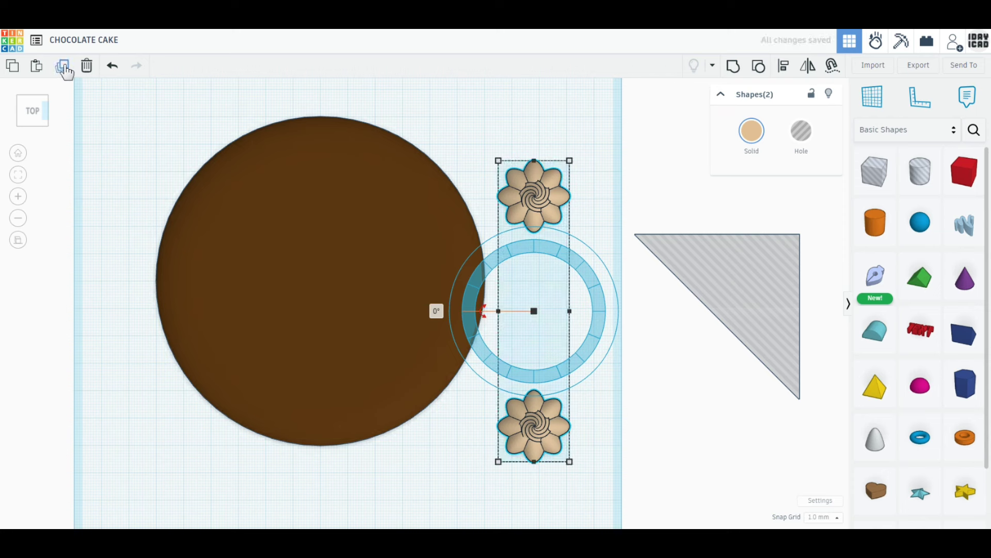
click(64, 68)
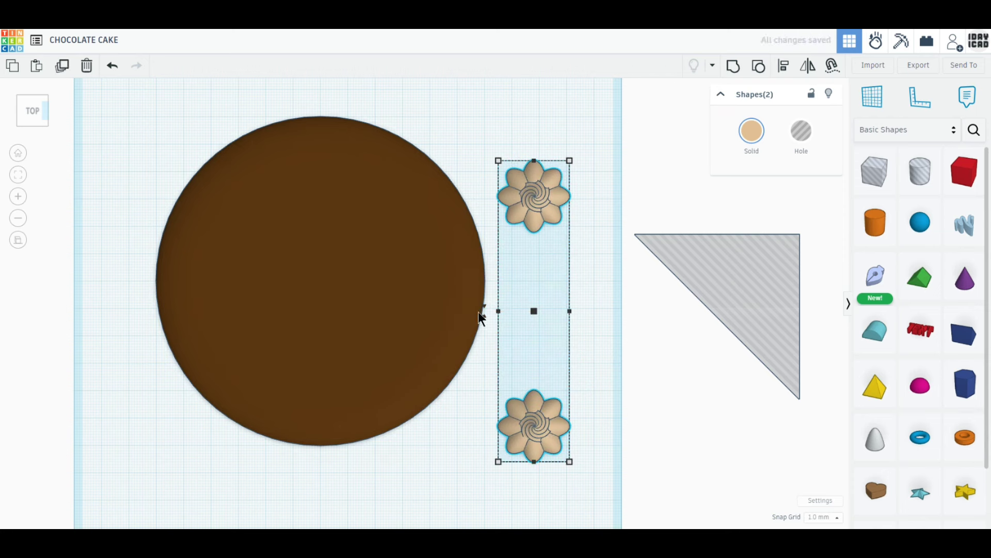
drag(481, 311, 506, 337)
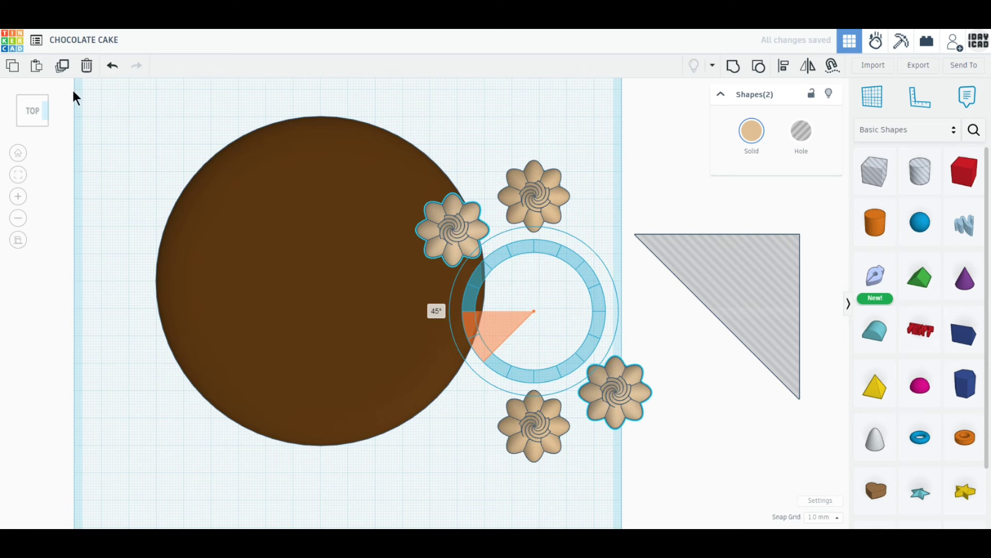
click(62, 72)
click(62, 70)
click(62, 69)
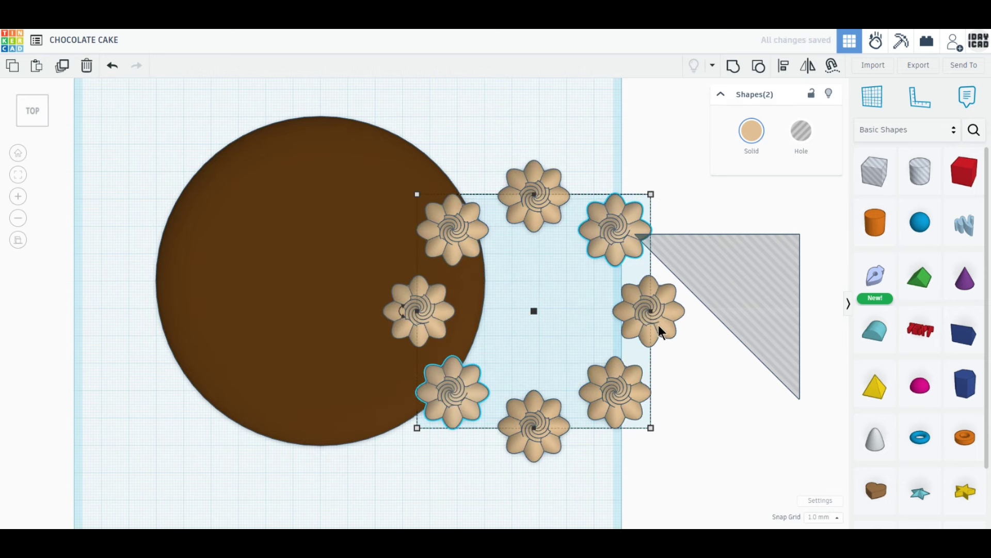
- Move the ring of eight toppings onto the cake, group them, and centre the ring on the cake's top
drag(619, 475, 419, 159)
shift+click(328, 266)
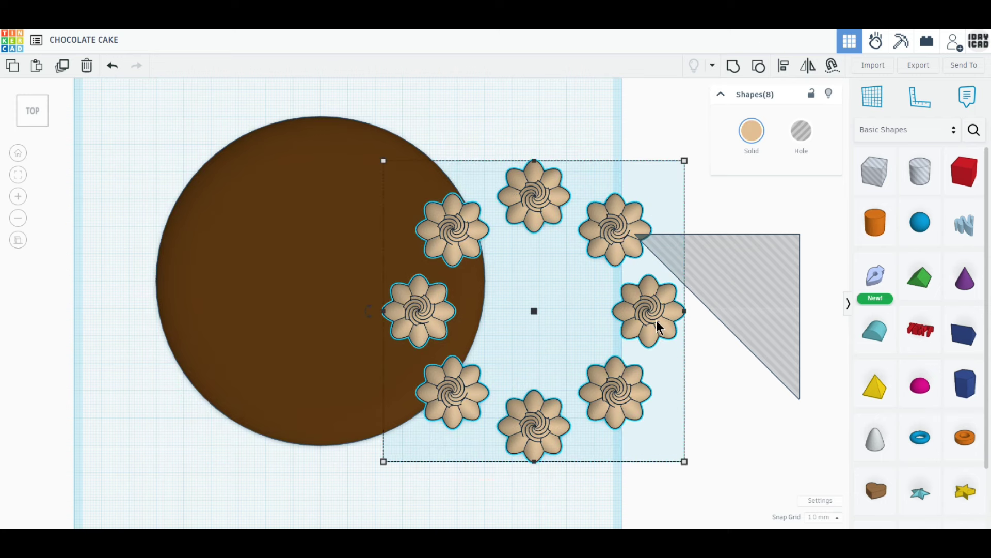
drag(657, 325, 398, 299)
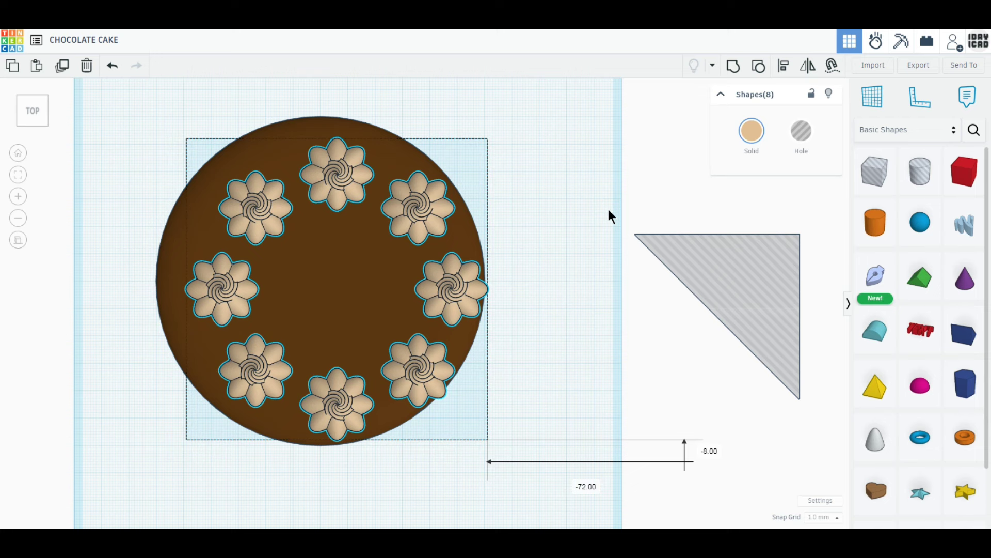
click(734, 67)
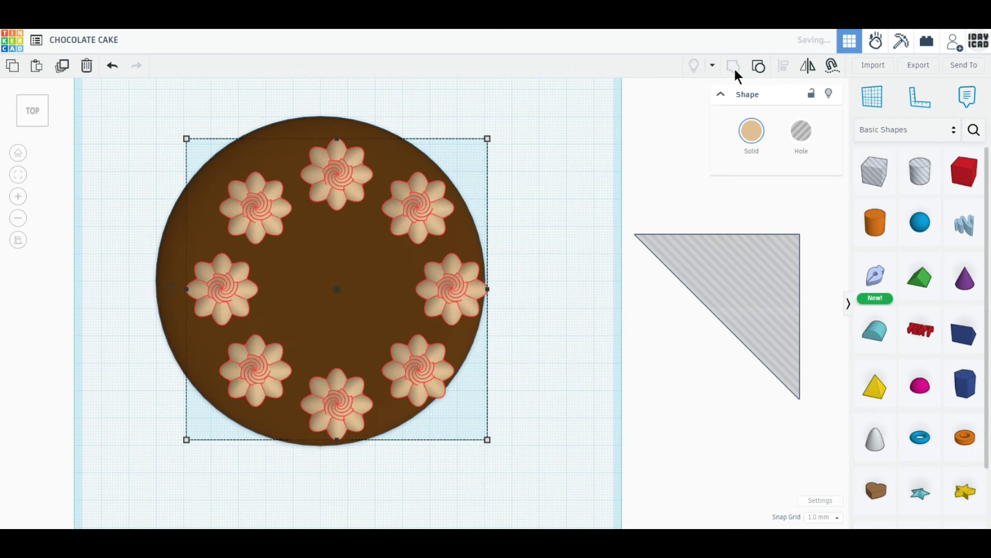
click(593, 325)
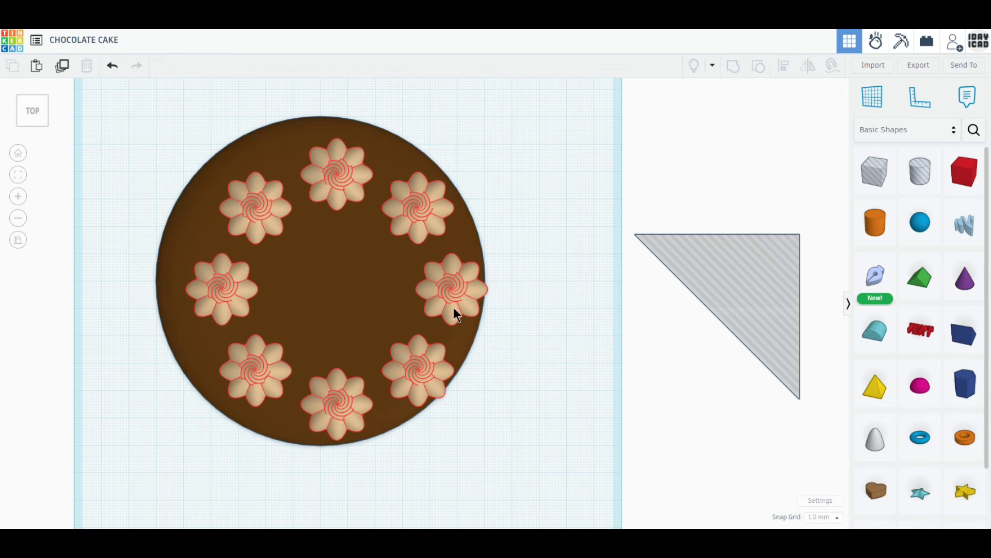
drag(454, 311, 441, 301)
click(614, 338)
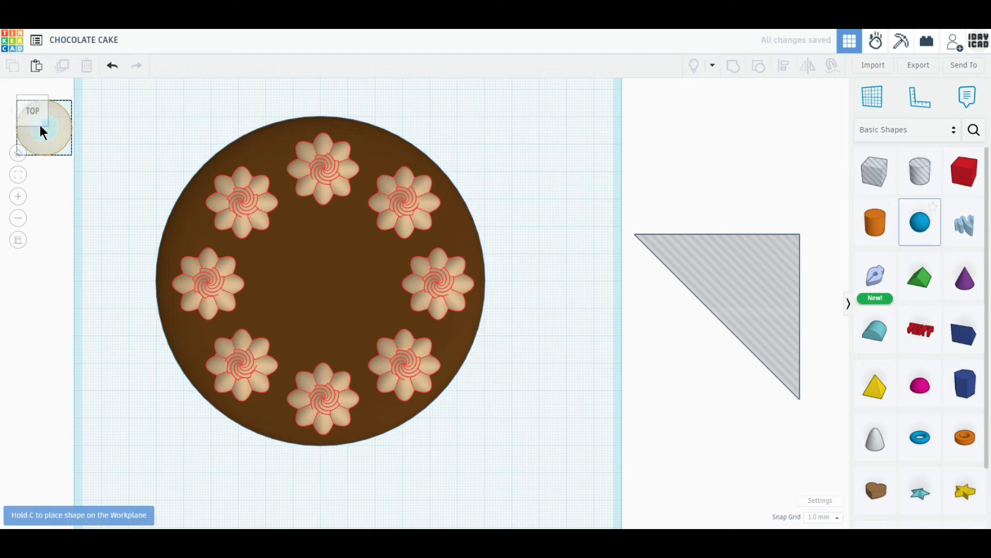
click(44, 123)
middle_drag(152, 237, 184, 402)
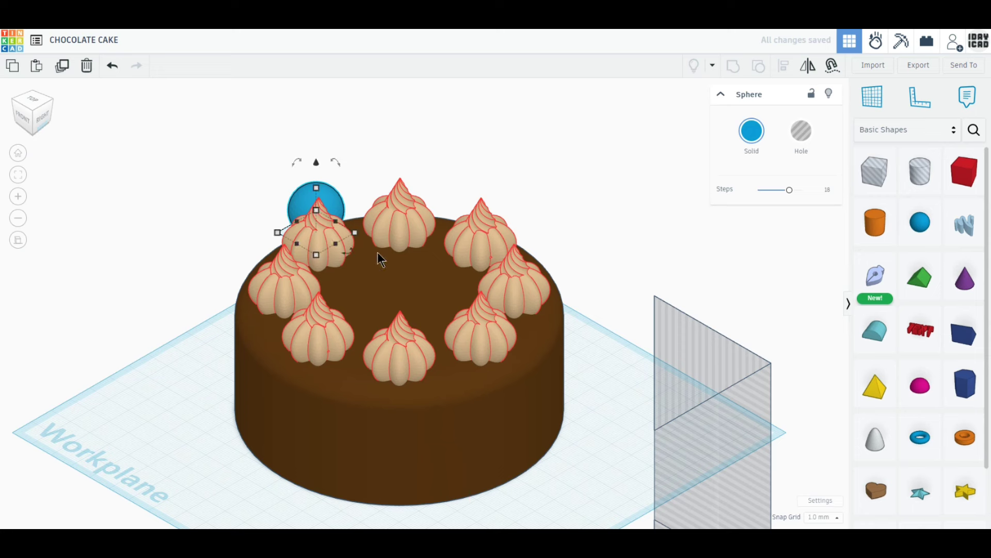
drag(340, 203, 405, 287)
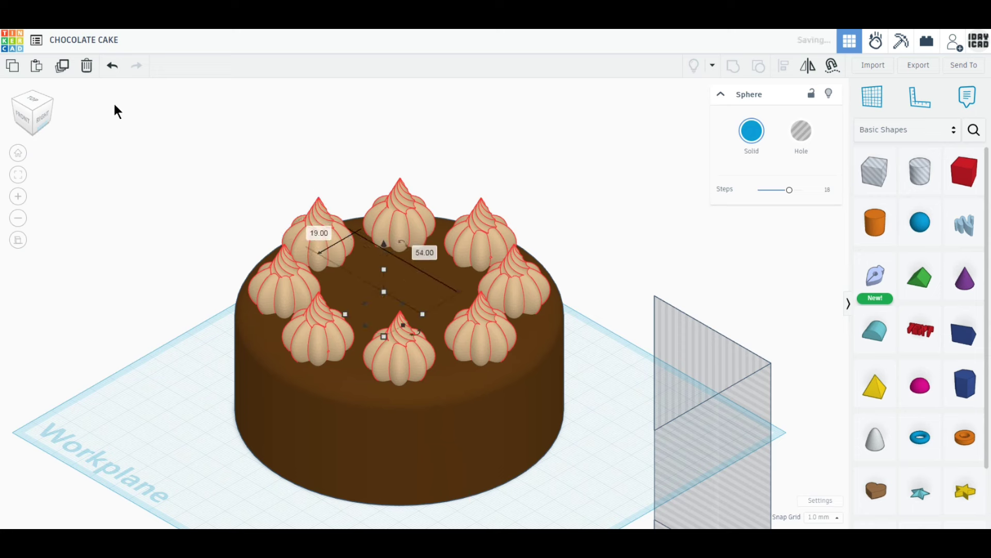
click(87, 65)
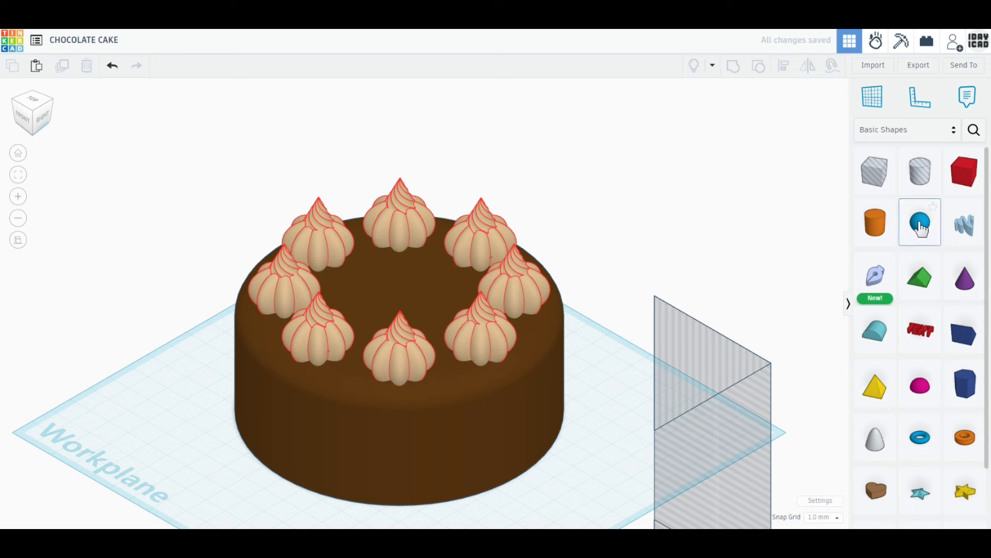
- Place a sphere on the cake's top inside the topping ring and set its height, width and length to 4 mm
drag(920, 223, 416, 283)
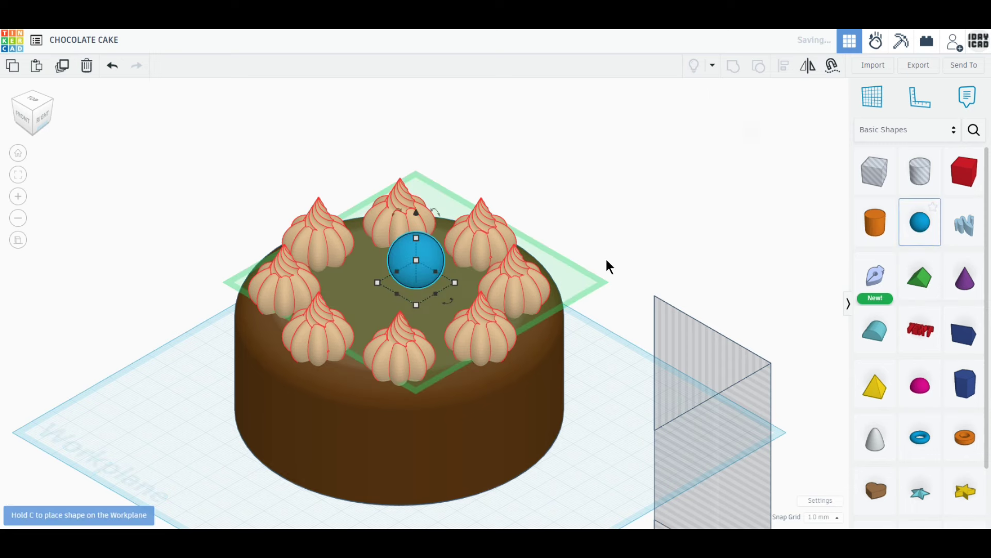
click(465, 260)
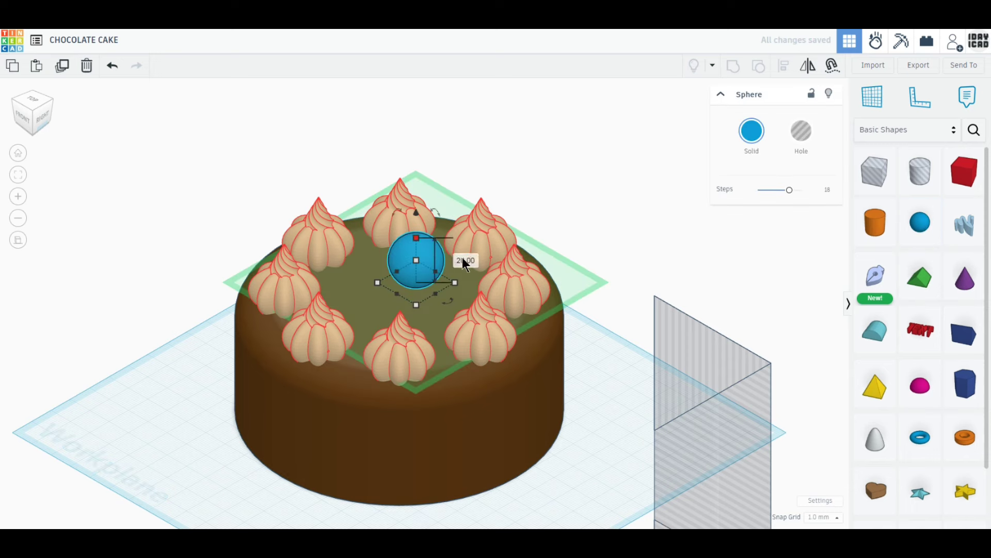
text(4)
key(Return)
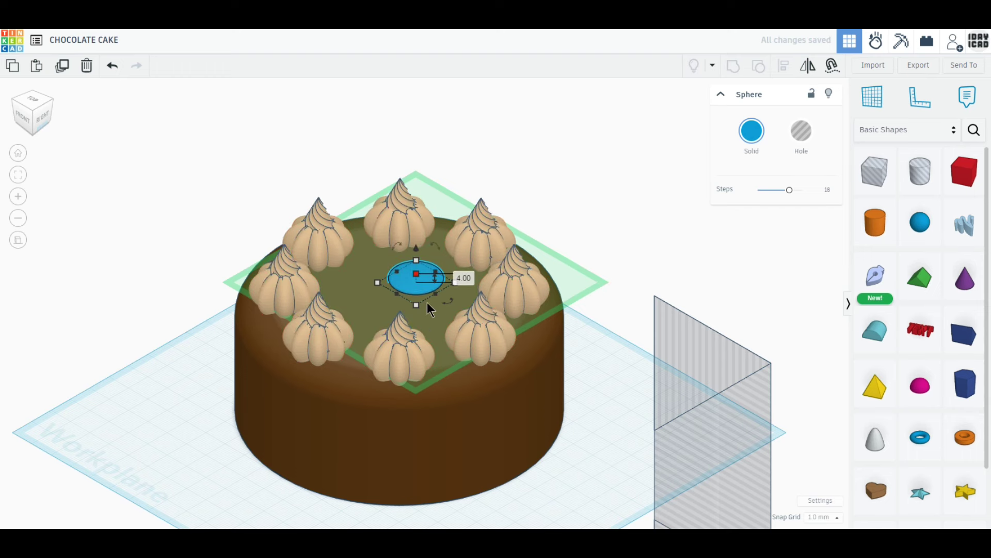
mouse_move(417, 305)
text(4)
key(Return)
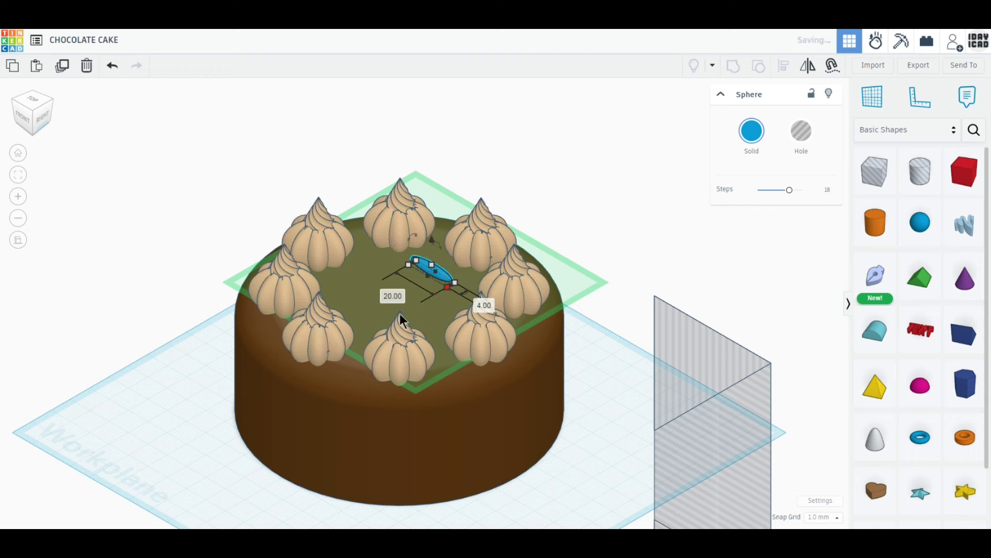
click(392, 296)
text(4)
key(Return)
click(635, 225)
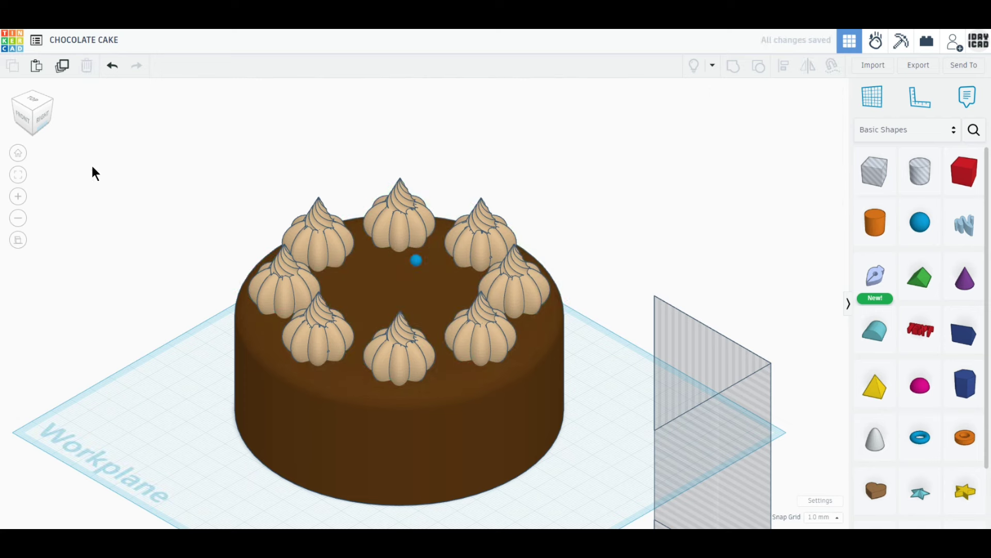
click(30, 107)
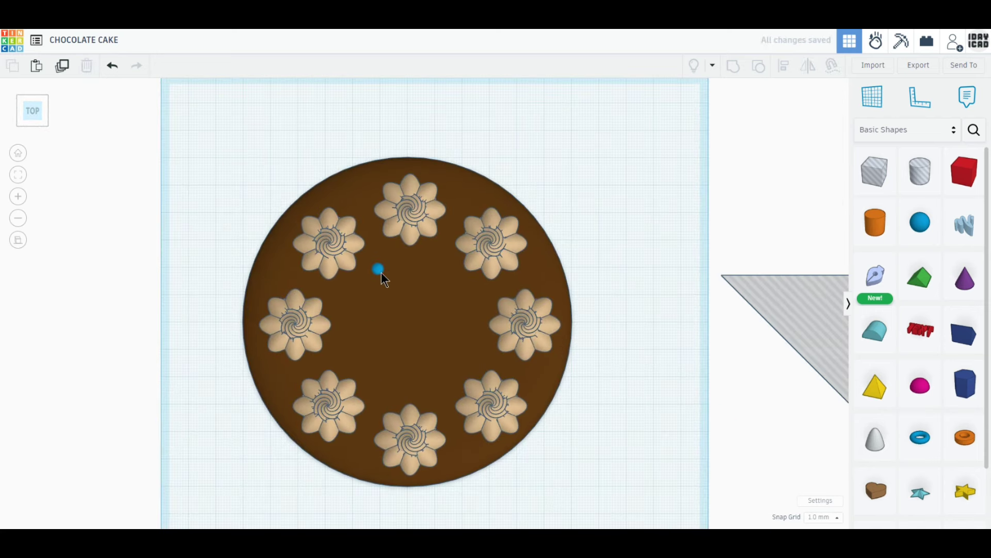
- Move the small sphere off the cake and align the topping ring to the cake's centre in both horizontal directions
drag(377, 268, 613, 265)
drag(551, 472, 448, 268)
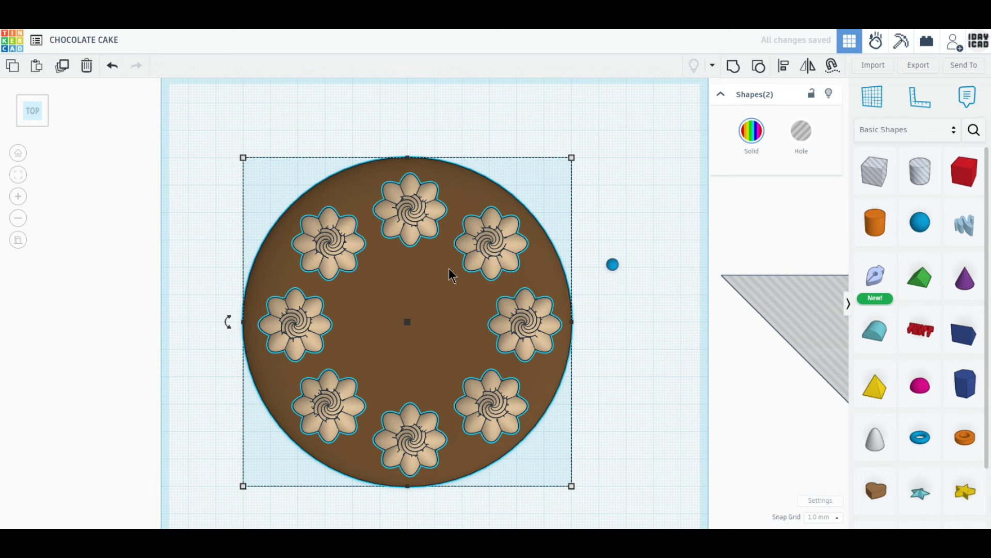
click(787, 70)
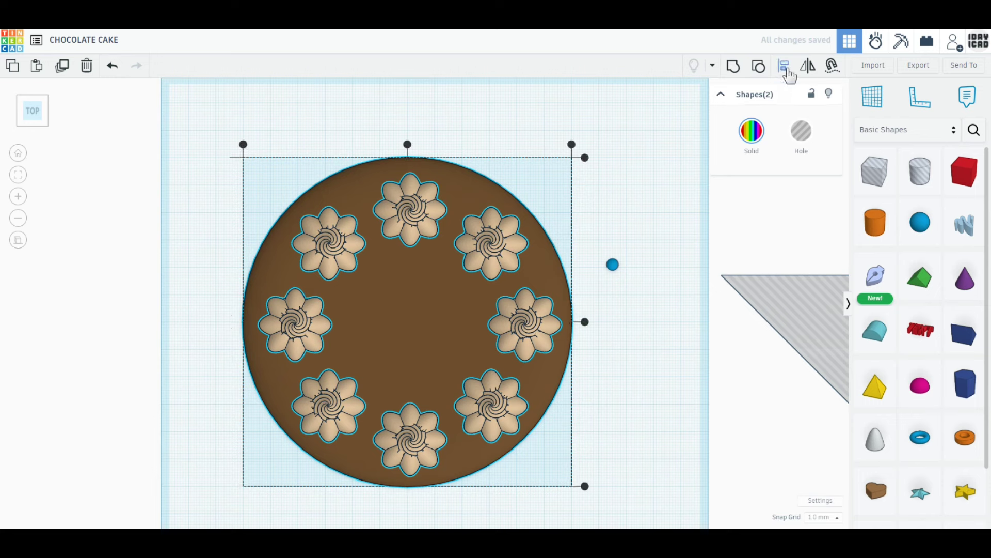
click(407, 145)
click(585, 321)
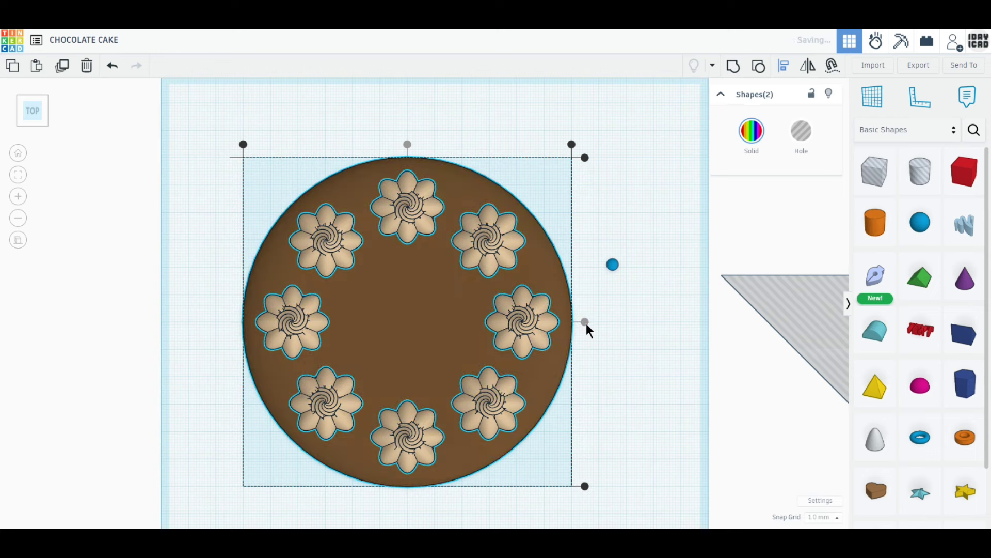
- Rotate the topping ring about the vertical axis by half the spacing between two neighbouring toppings
click(528, 330)
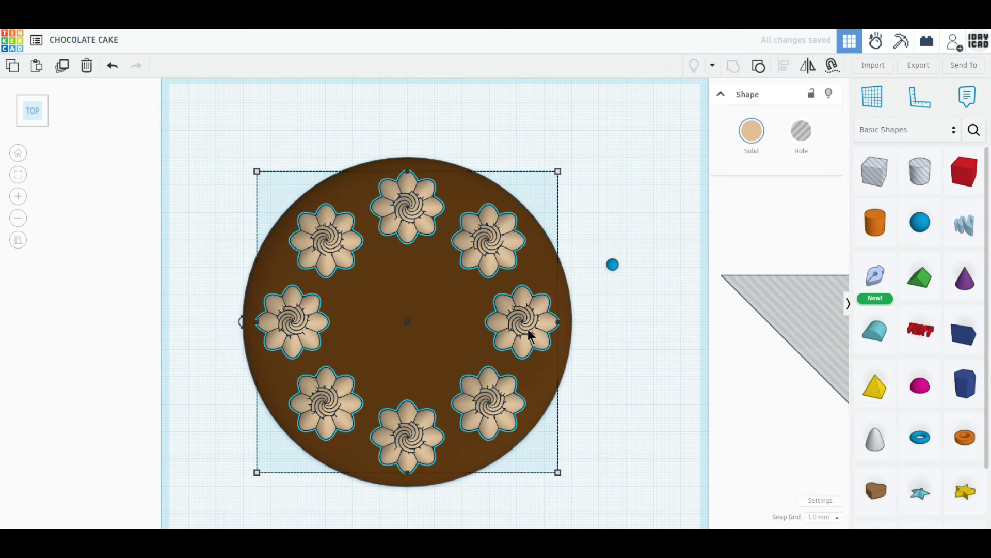
drag(241, 322, 313, 424)
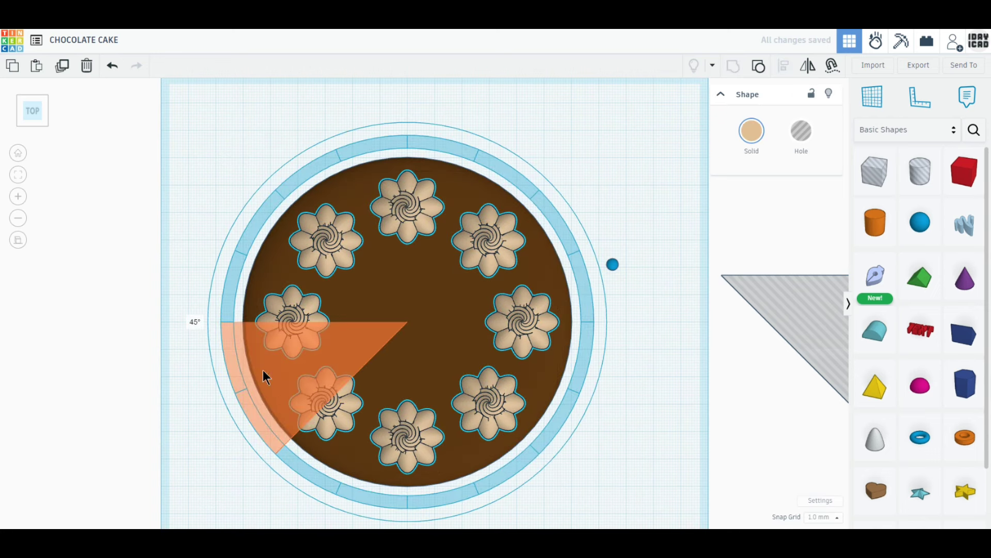
drag(262, 370, 263, 369)
click(658, 432)
- Lower the topping ring slightly so the toppings sit on the cake's top surface
right_drag(657, 433, 656, 348)
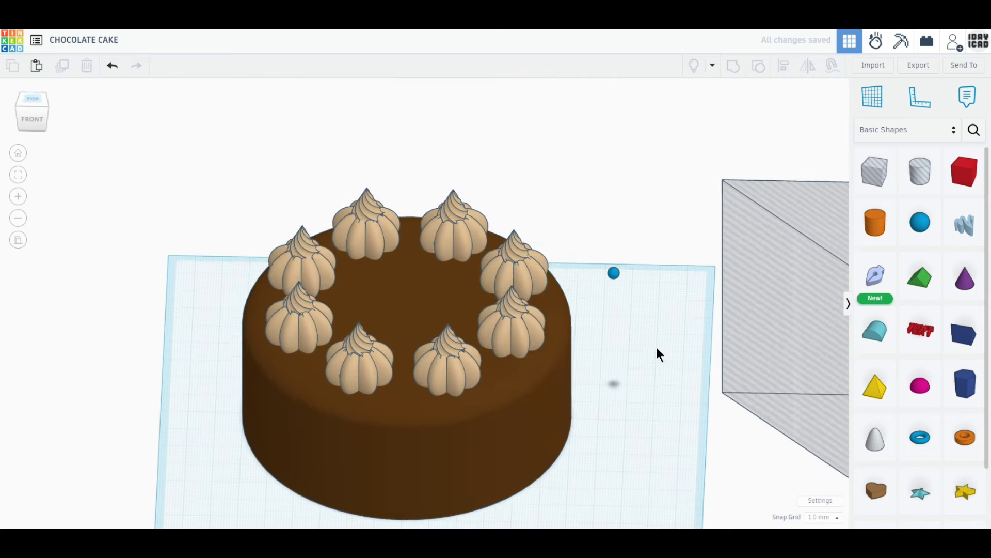
click(513, 331)
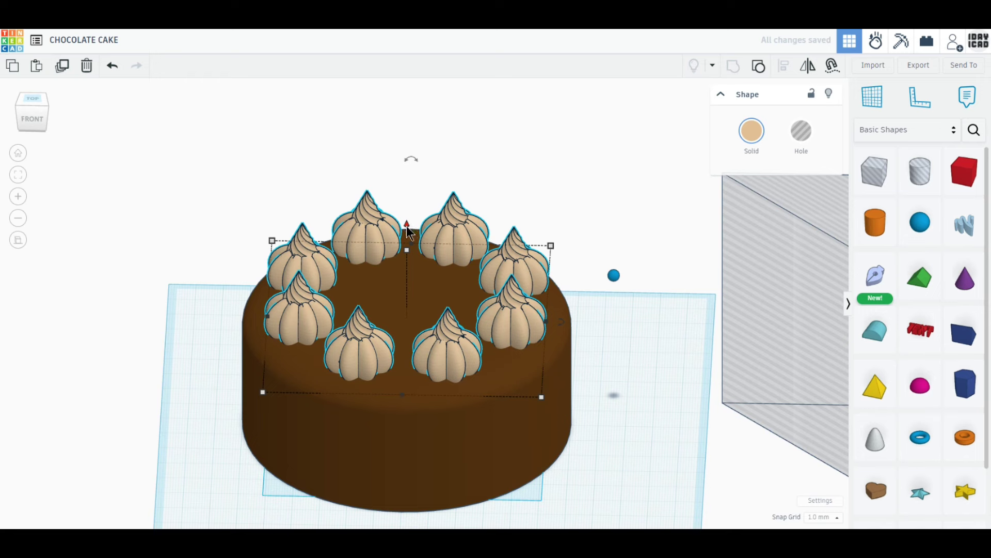
drag(407, 228, 407, 255)
click(577, 251)
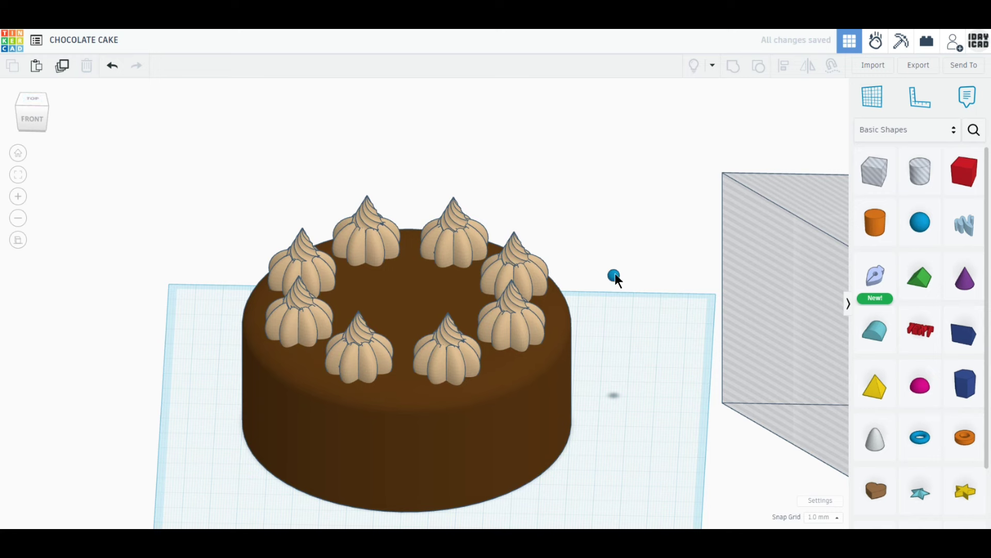
- Move the small sphere back onto the cake inside the topping ring, adjust its height to the surface and colour it light brown
drag(615, 274, 430, 292)
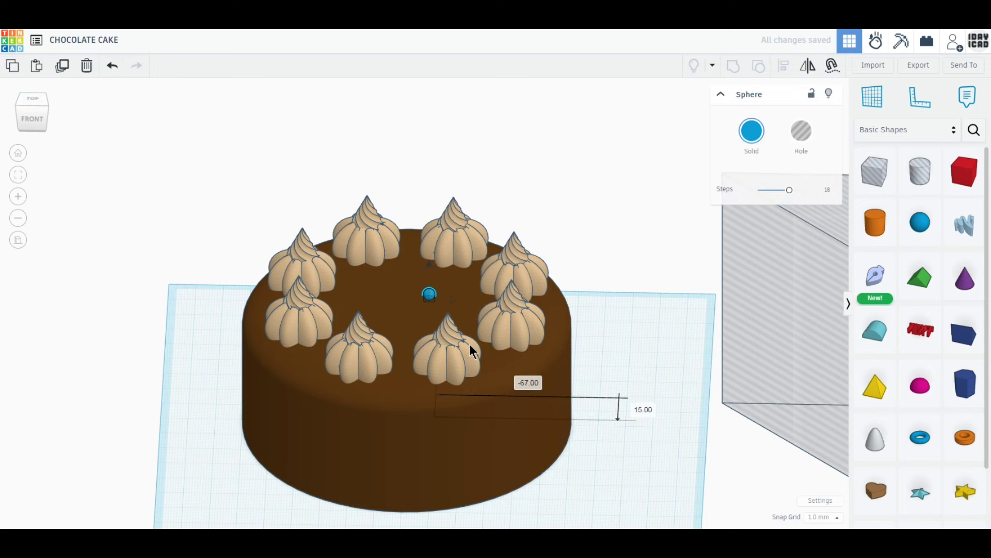
scroll(469, 344, up, 2)
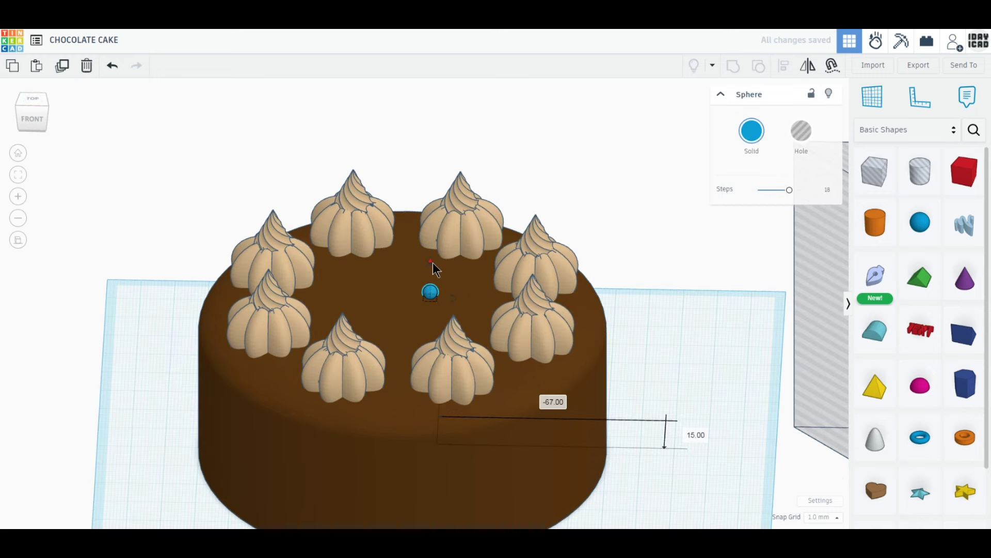
drag(432, 262, 433, 264)
click(32, 99)
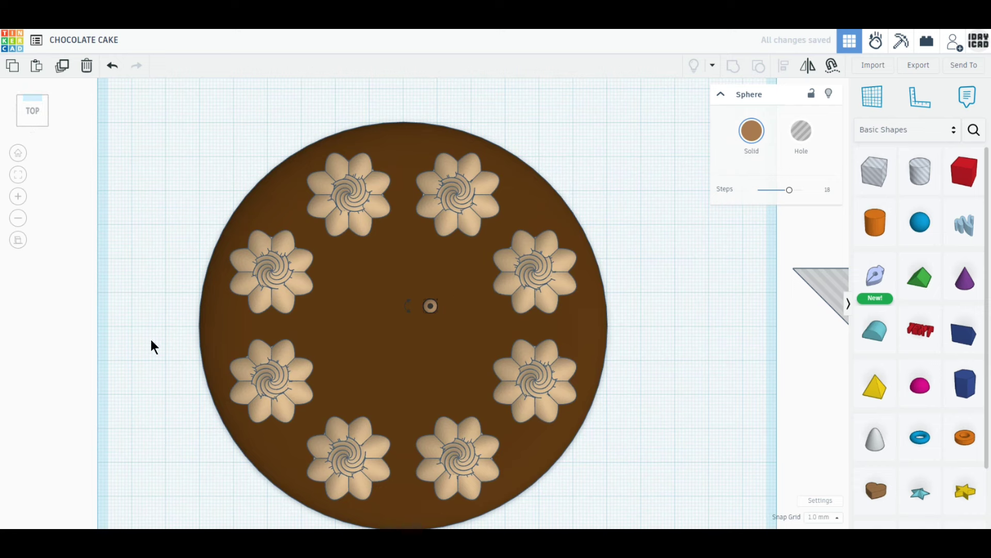
click(209, 360)
middle_drag(210, 323, 212, 339)
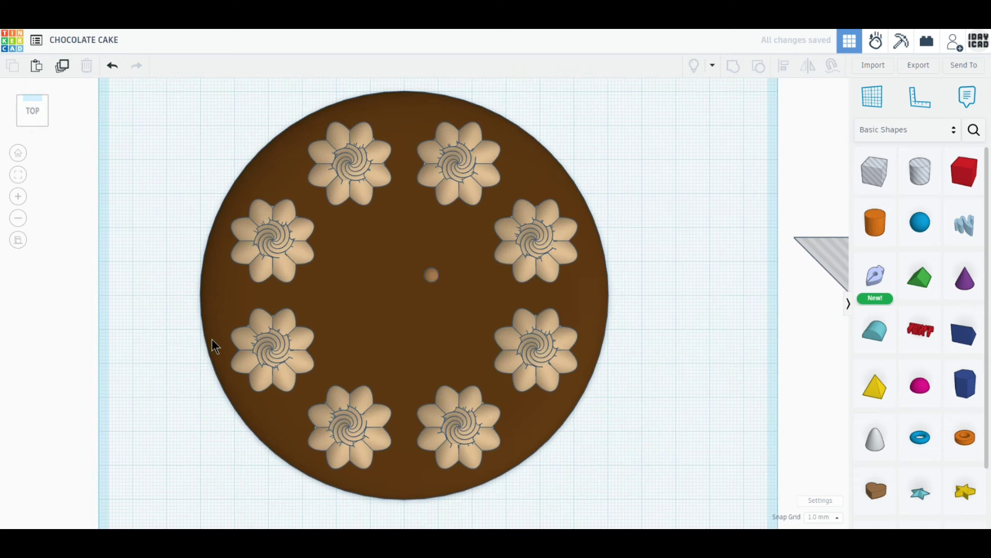
- Duplicate the light brown sphere repeatedly and place the copies in the gaps between the toppings around the ring
click(431, 275)
click(61, 67)
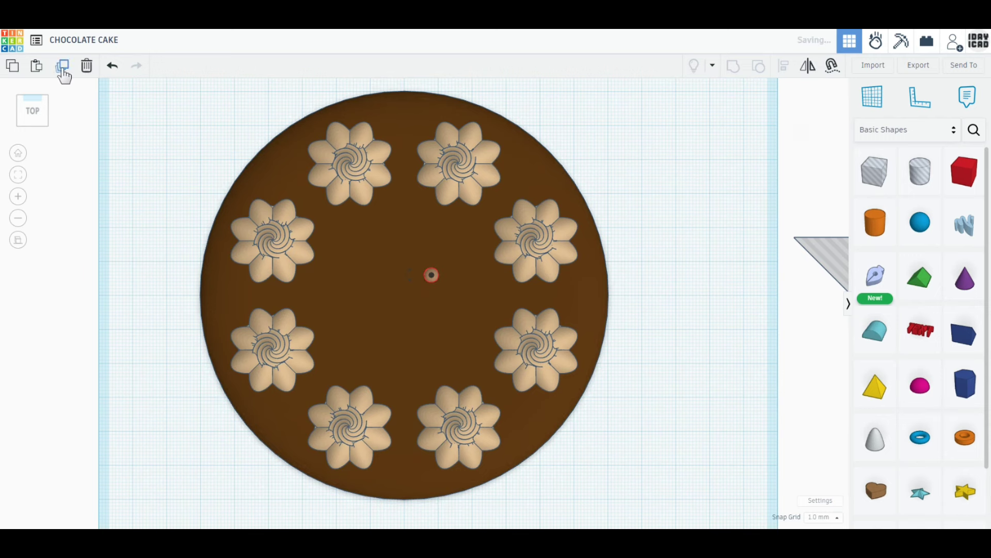
click(194, 376)
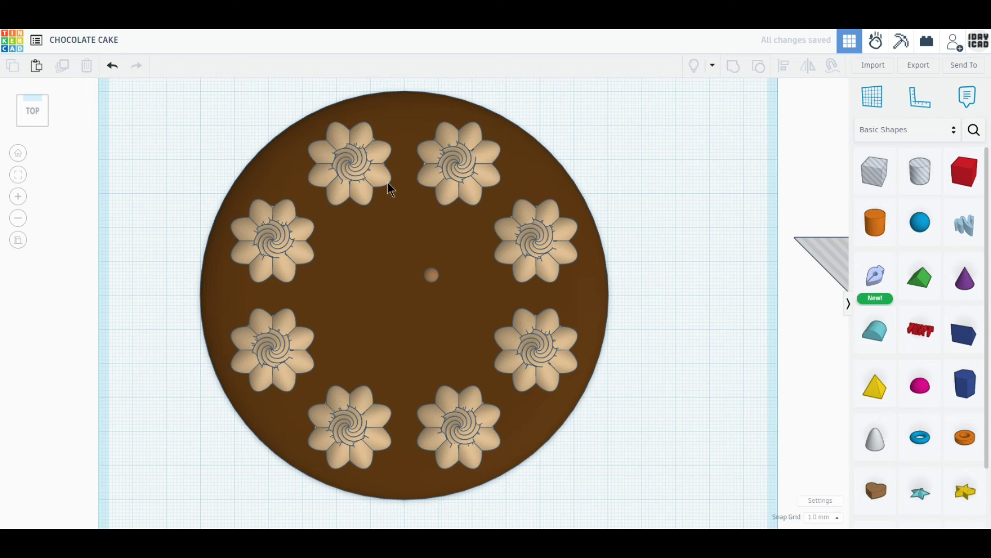
drag(431, 276, 504, 198)
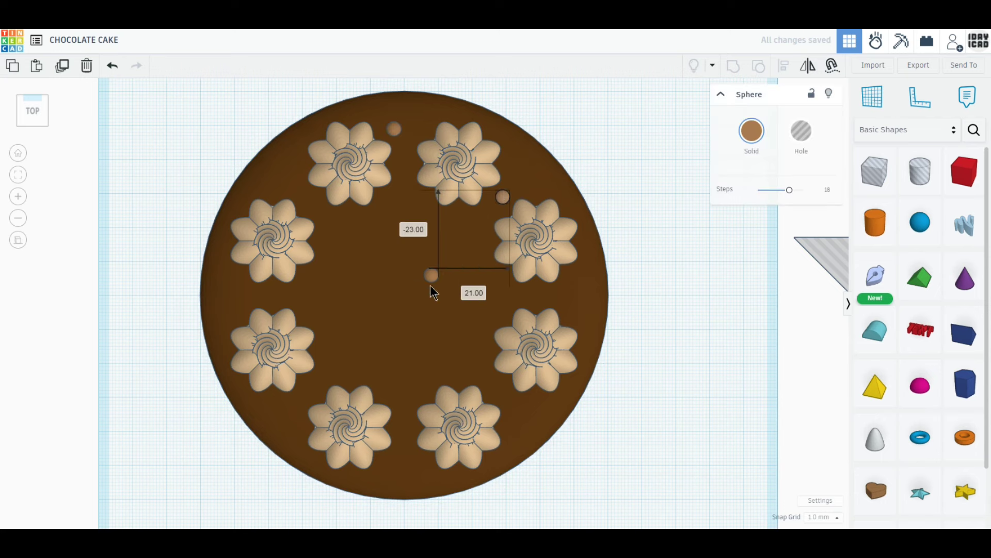
drag(431, 276, 571, 308)
drag(432, 275, 490, 395)
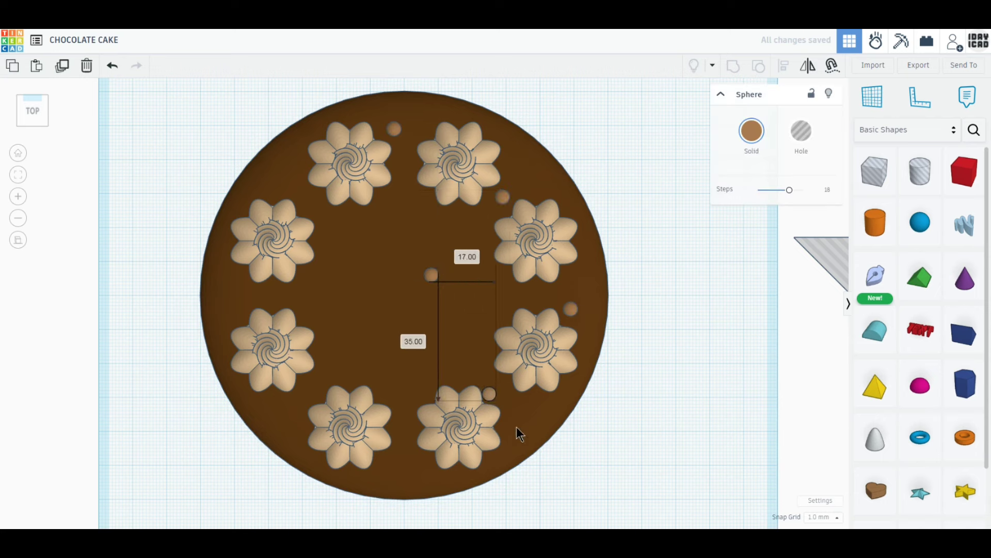
drag(517, 427, 512, 423)
drag(432, 275, 426, 389)
drag(432, 275, 266, 296)
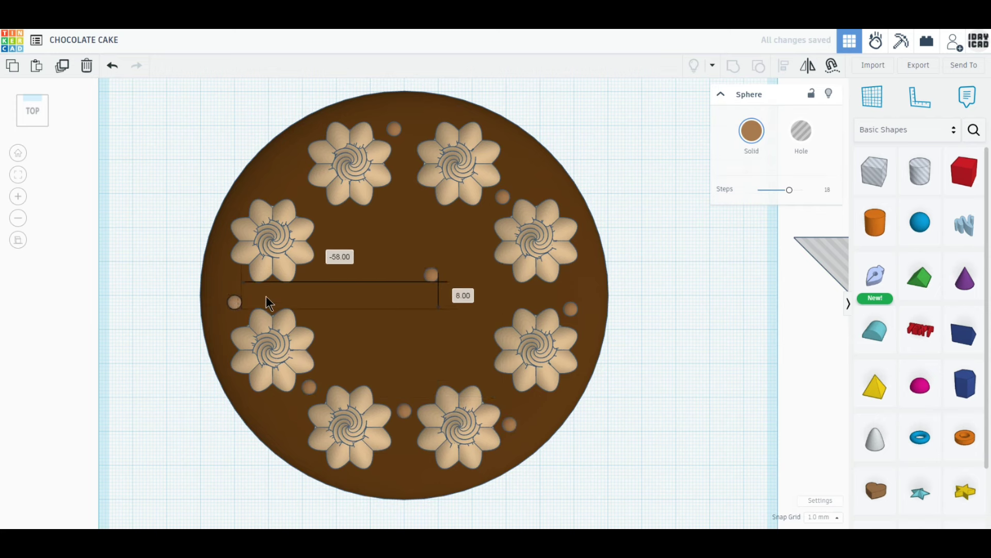
- Scatter further copies of the light brown sphere irregularly over the cake's top inside the topping ring
drag(429, 272, 441, 234)
drag(433, 274, 493, 278)
drag(432, 274, 469, 333)
drag(432, 273, 408, 353)
drag(433, 273, 361, 327)
drag(432, 273, 348, 342)
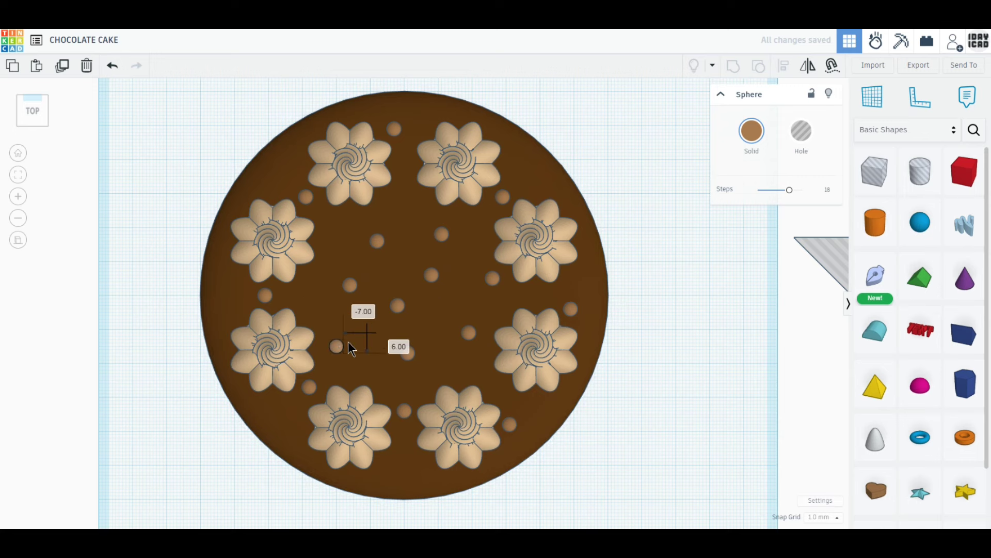
drag(432, 275, 446, 368)
drag(433, 273, 337, 248)
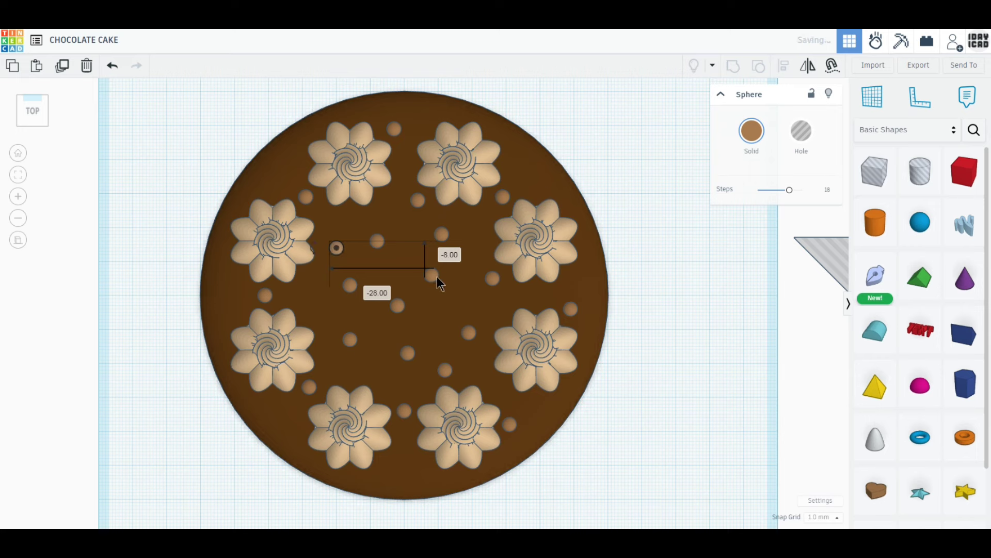
drag(433, 273, 373, 373)
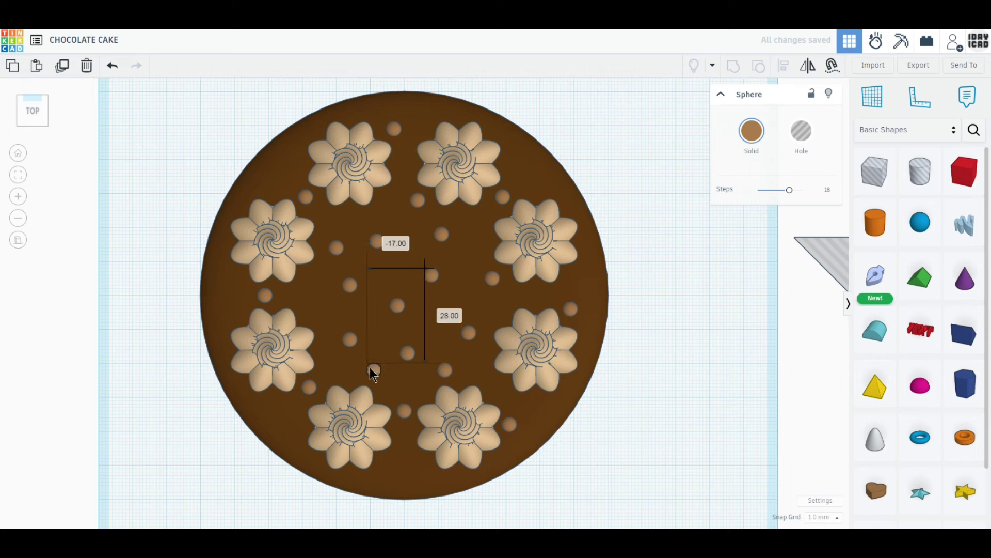
mouse_move(433, 273)
mouse_down()
mouse_move(310, 316)
mouse_move(487, 238)
mouse_move(435, 309)
mouse_move(436, 269)
mouse_up()
click(678, 353)
- Move the triangular wedge hole onto the cake with its tip at the cake's centre, covering one topping
scroll(673, 376, down, 3)
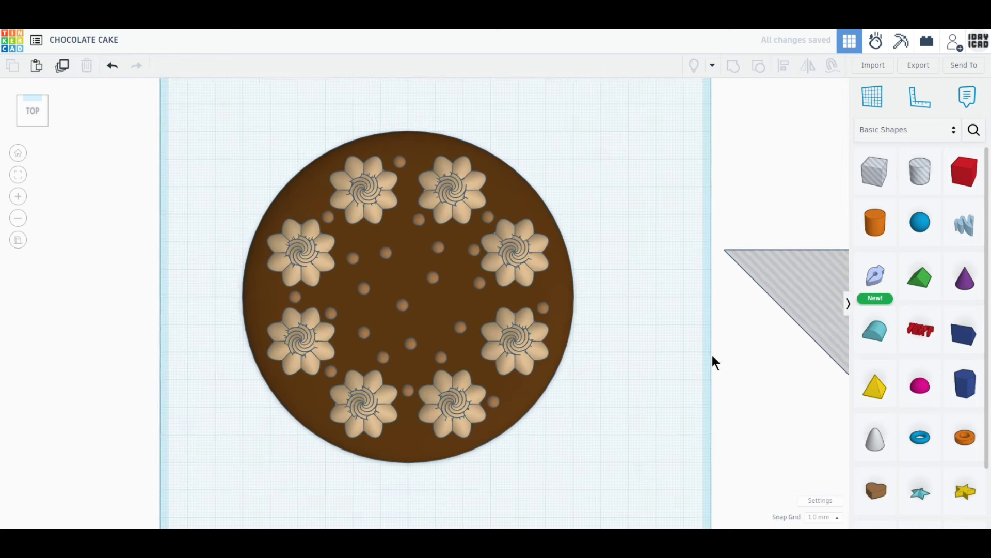
drag(785, 295, 487, 335)
click(684, 385)
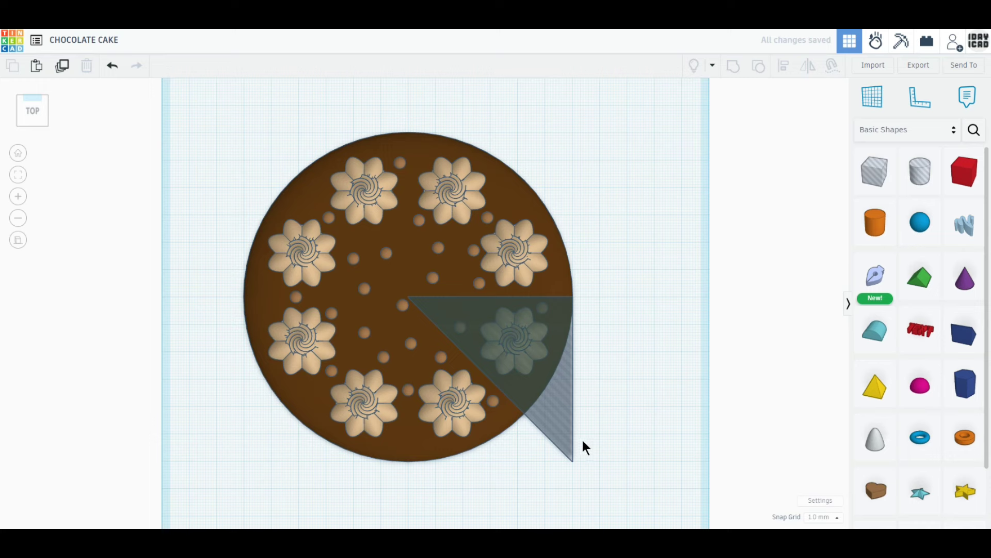
- Duplicate the whole cake together with its wedge hole and move the copy beside the original, off the workplane
drag(611, 487, 246, 133)
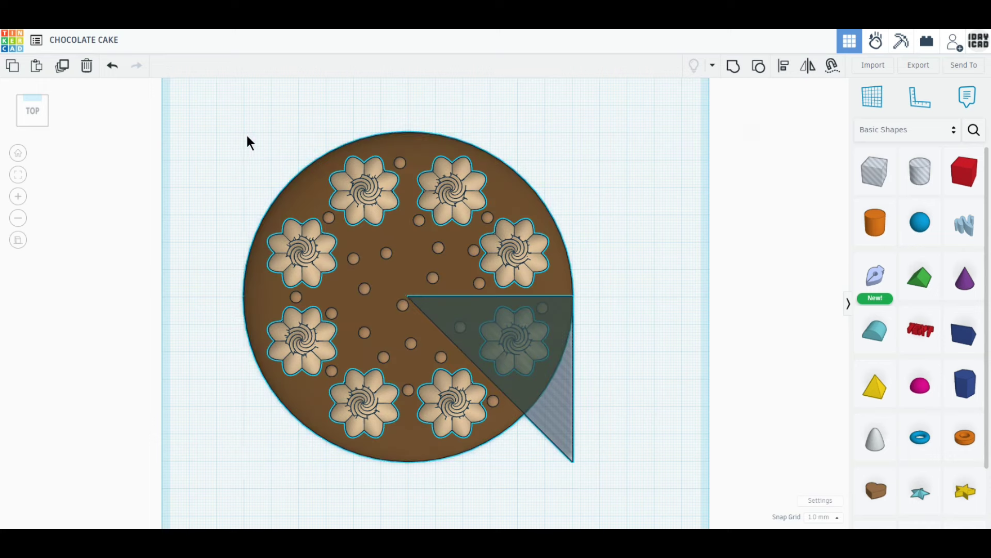
middle_drag(510, 307, 600, 360)
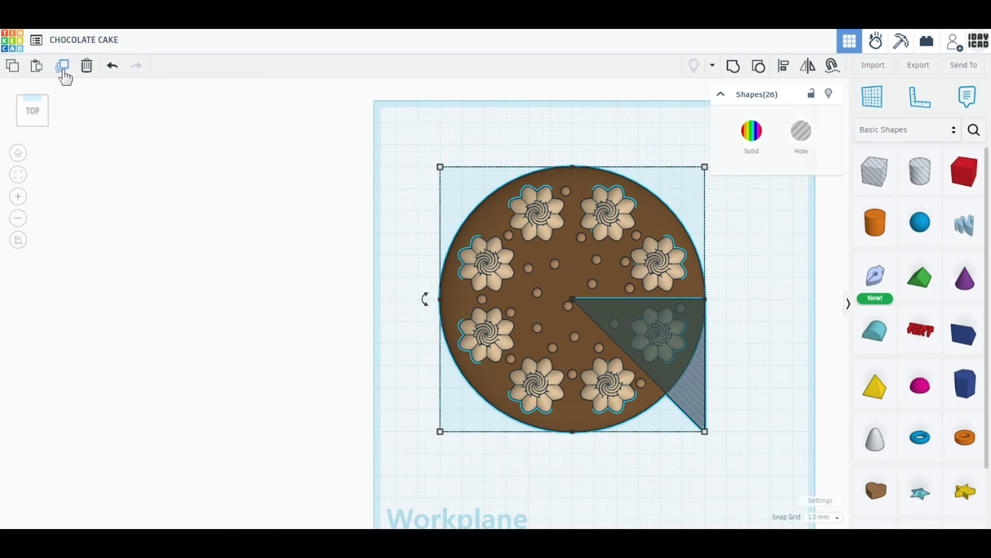
key(ctrl+g)
key(ctrl+d)
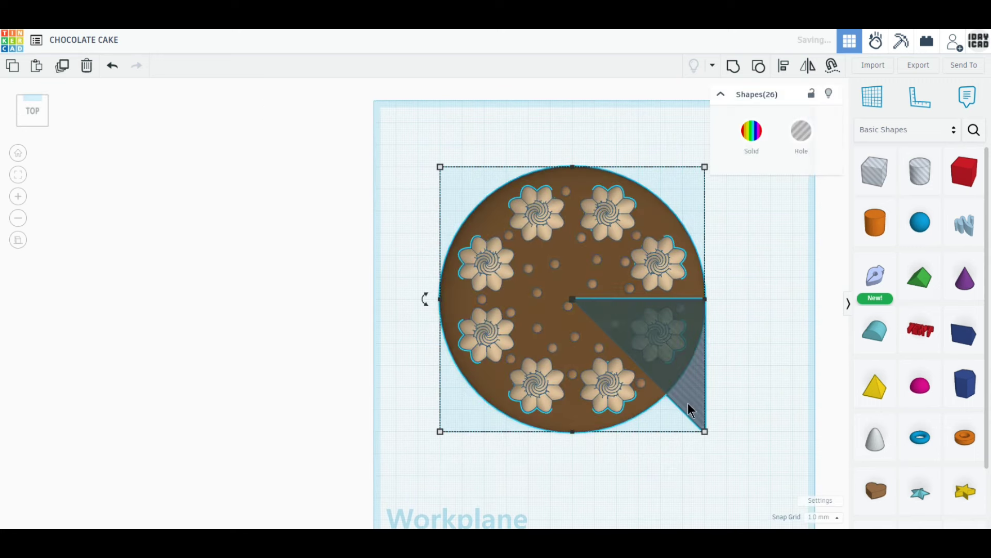
drag(693, 402, 334, 402)
click(692, 463)
- Group the copied cake, its decorations and its wedge hole to cut the slice out of the copy
drag(392, 460, 77, 166)
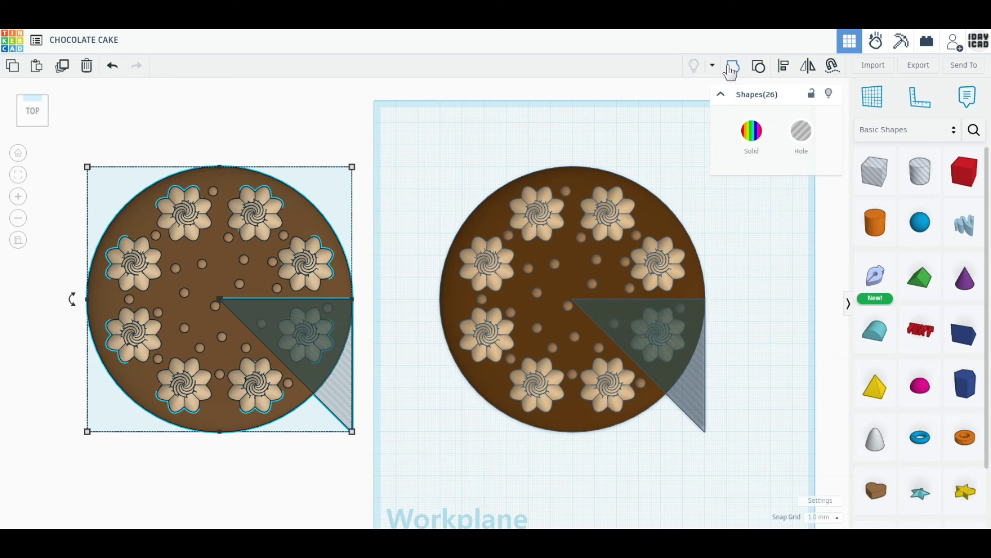
click(733, 67)
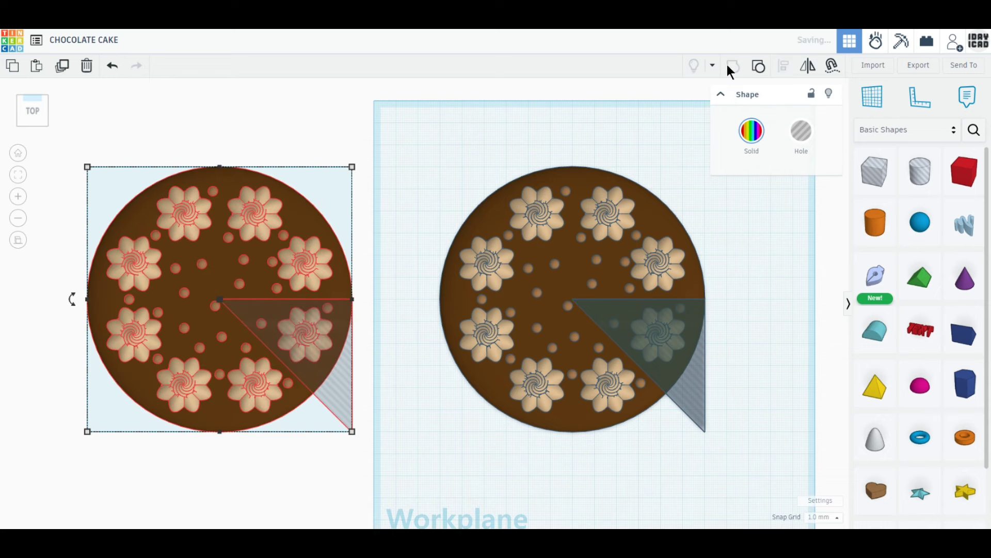
click(775, 243)
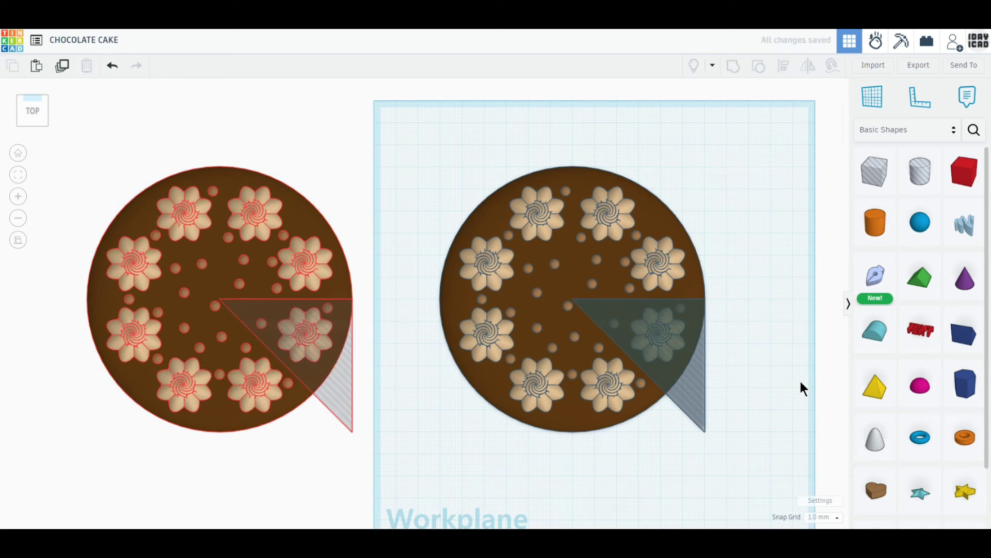
- Place a solid box beside the original cake and set its width and length to 120 mm
middle_drag(801, 387, 592, 356)
drag(964, 172, 606, 289)
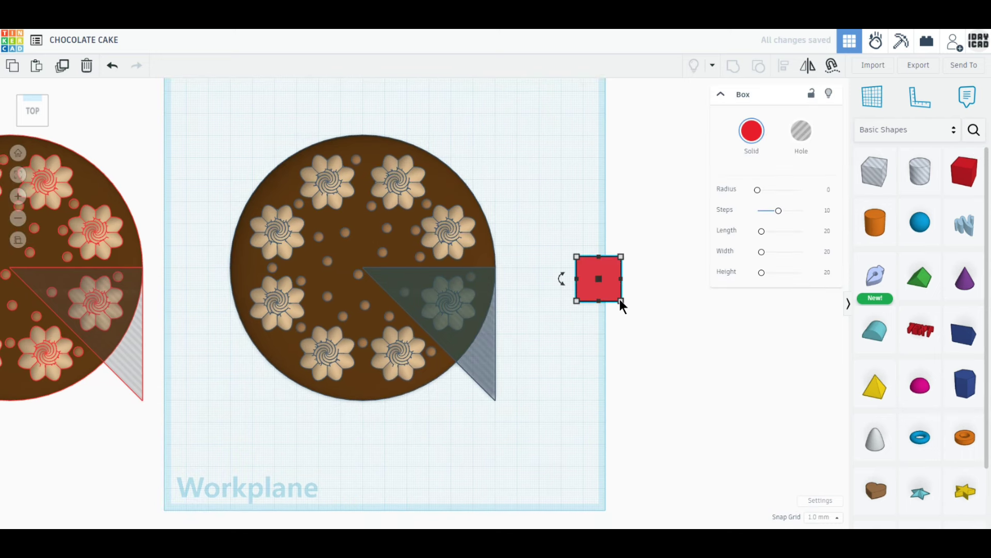
key(Tab)
text(120)
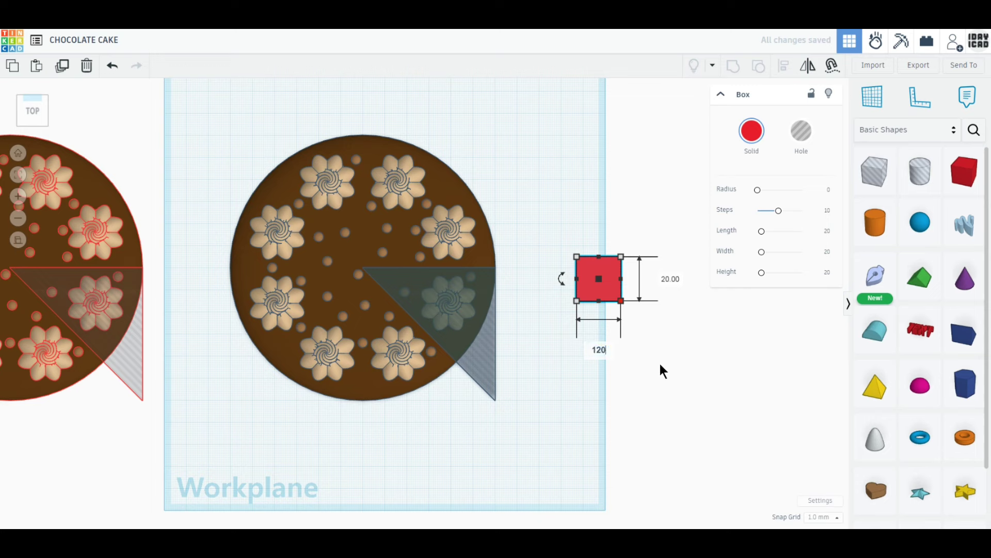
key(Return)
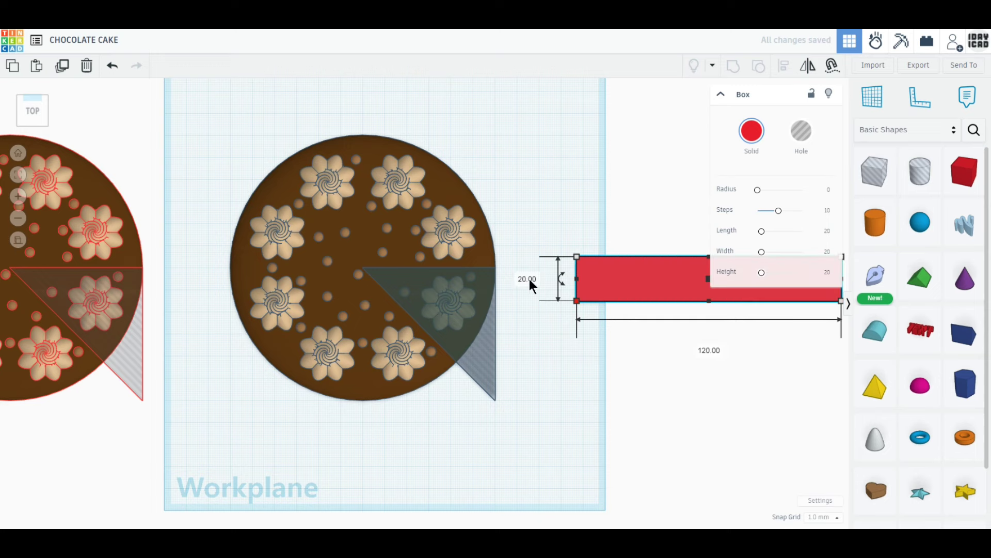
click(530, 279)
text(120)
key(Return)
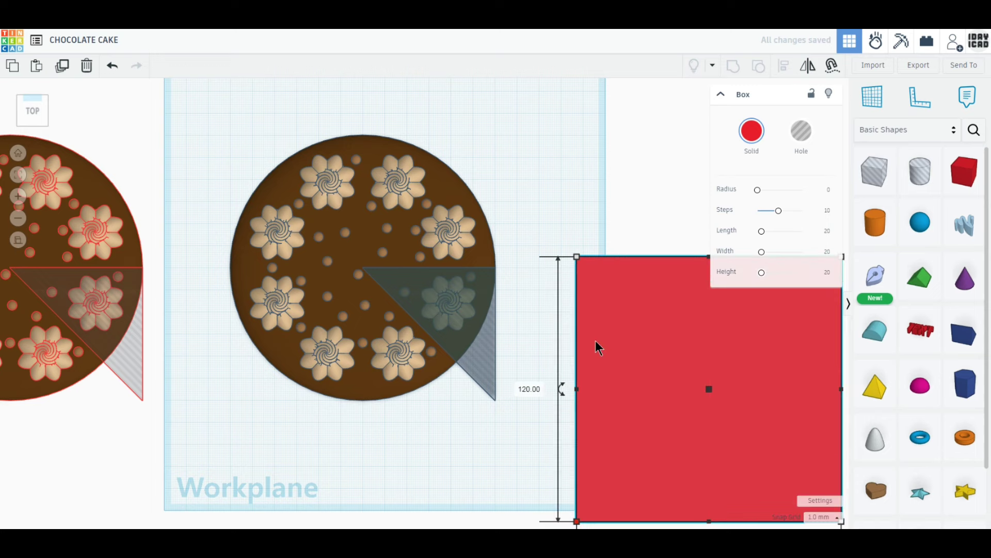
- Move the box closer to the original cake and set its height to 100 mm
drag(655, 423, 632, 290)
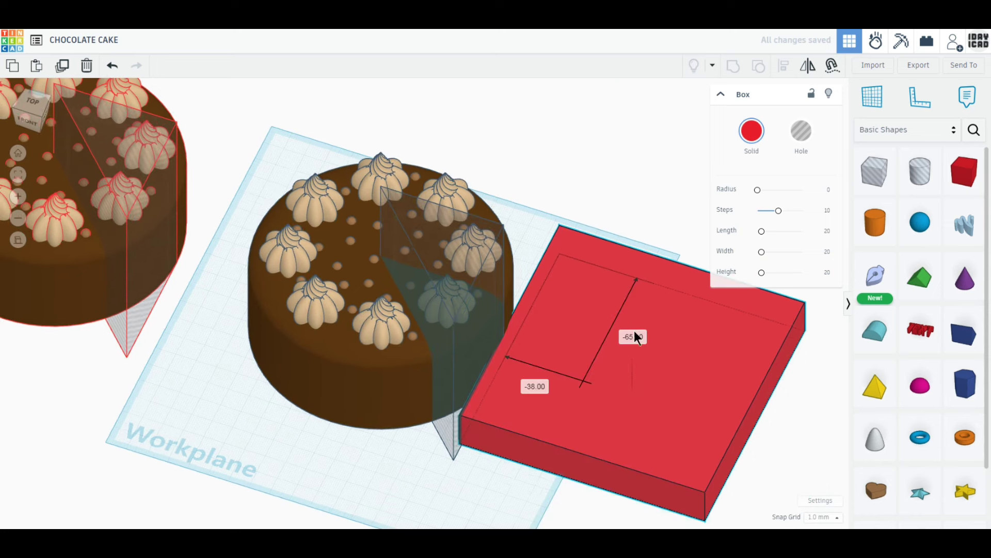
click(682, 373)
text(100)
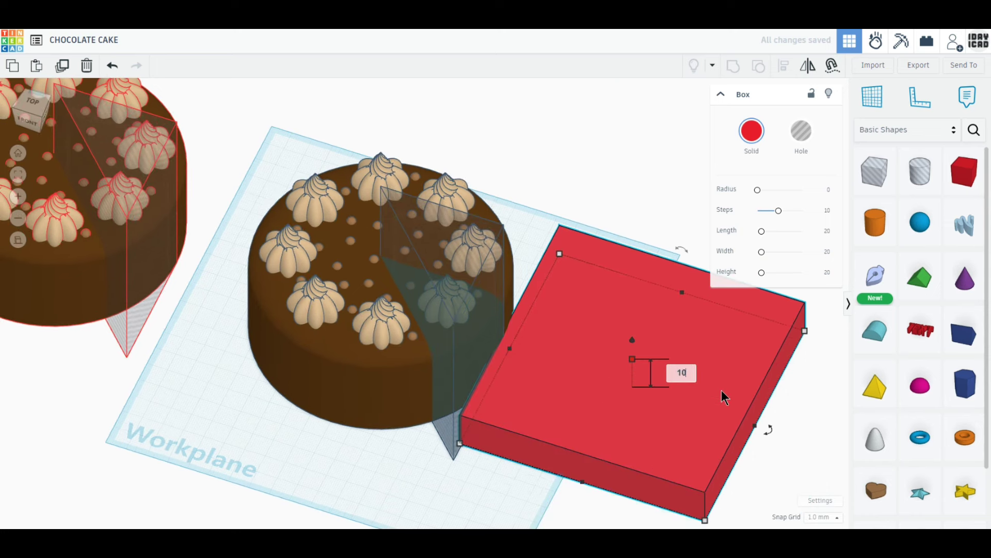
key(Return)
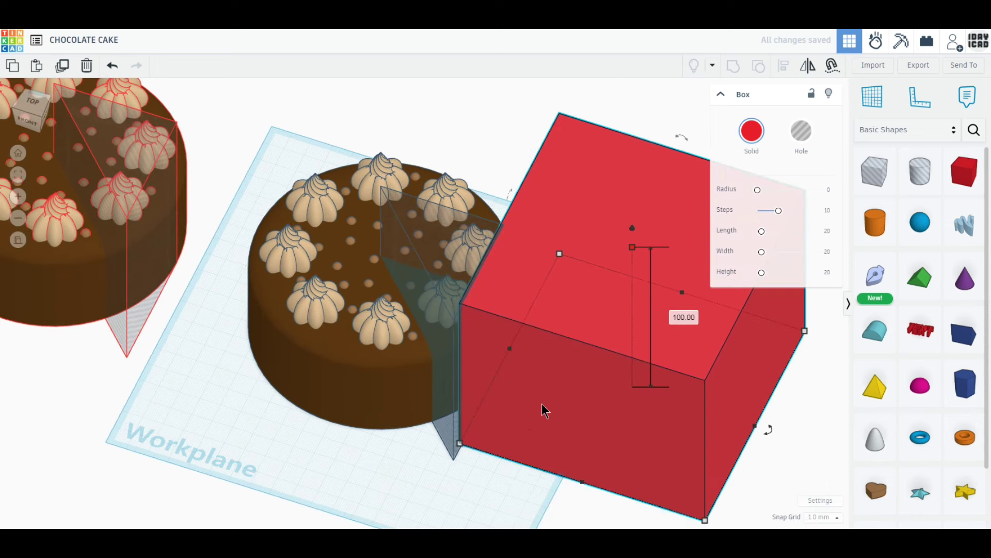
- Move the wedge hole onto the red box, align it with the box's outer corner and group them to cut a wedge-shaped notch
click(35, 105)
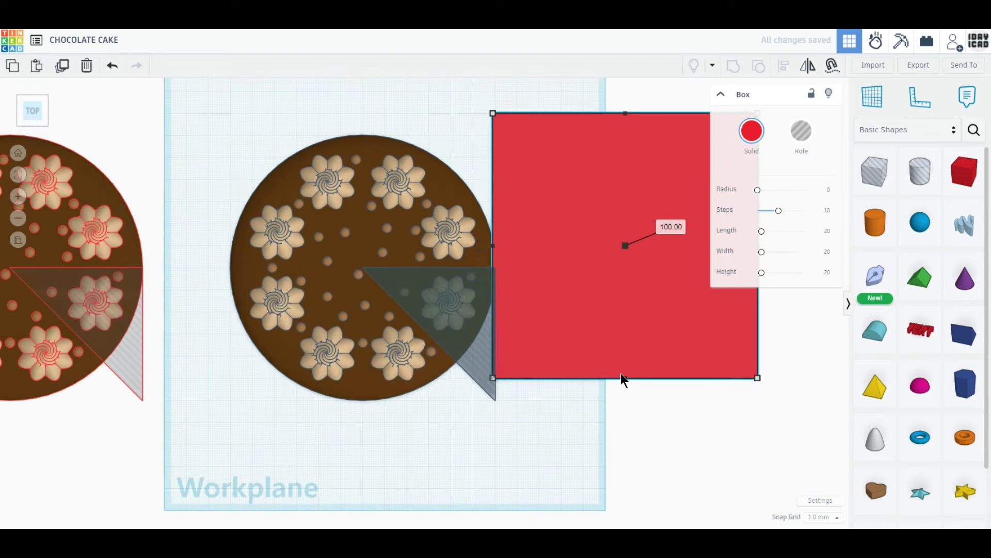
drag(389, 390, 576, 427)
drag(691, 450, 552, 326)
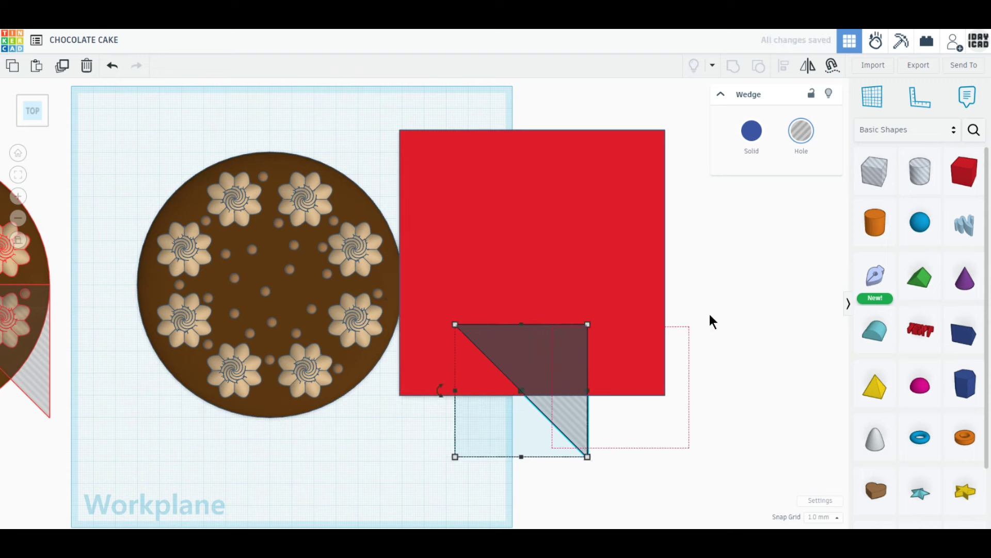
click(784, 67)
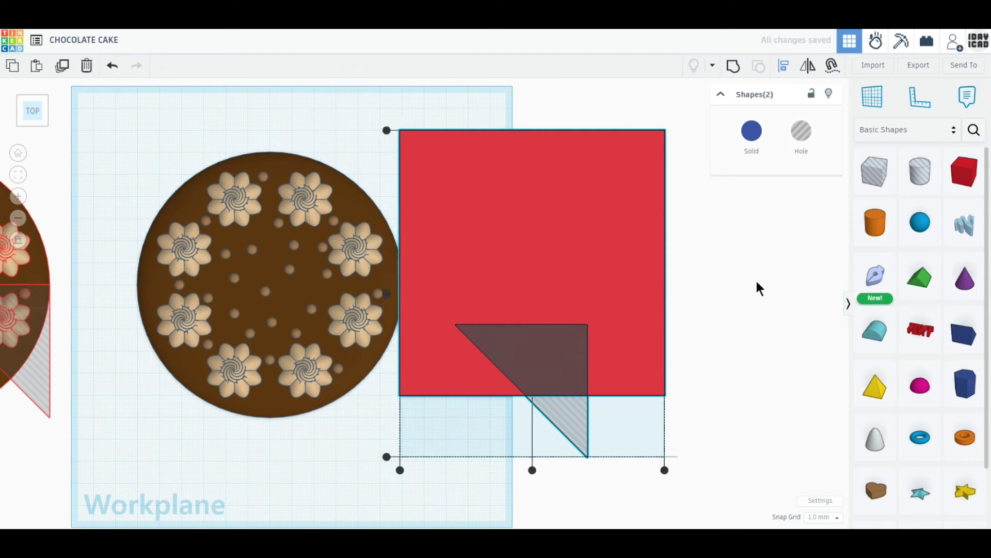
click(665, 470)
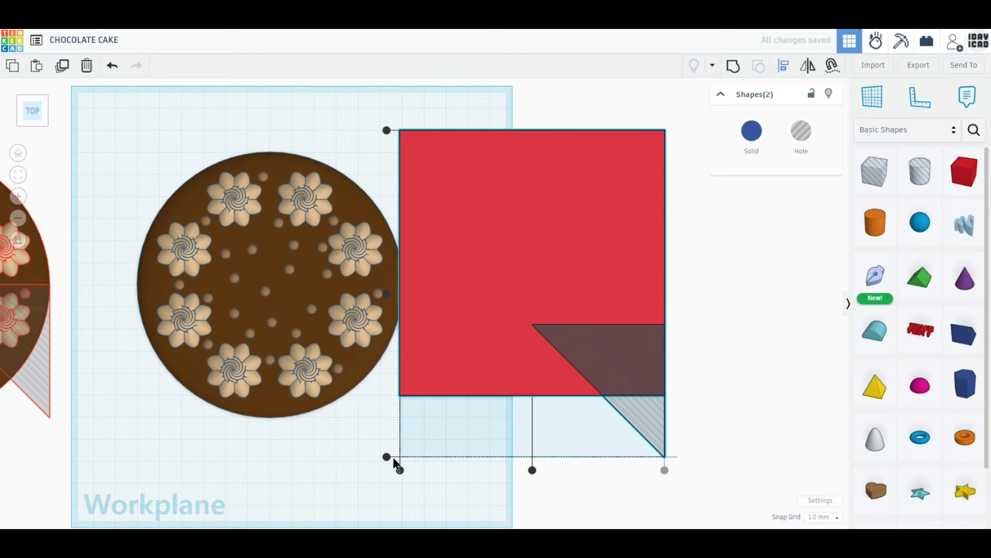
click(734, 68)
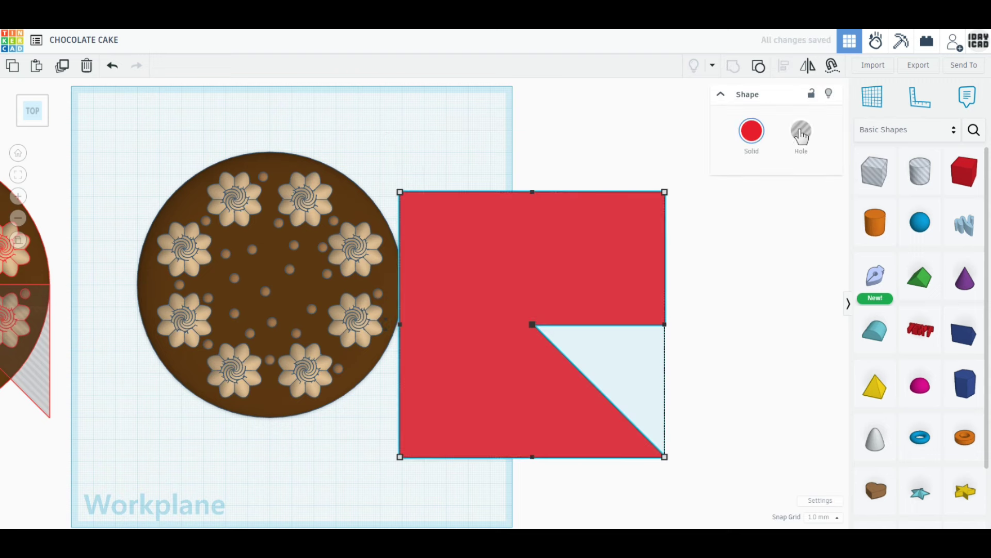
- Turn the notched box into a hole and move it over the original cake so only one slice lies in the notch
click(808, 146)
middle_drag(564, 347, 711, 355)
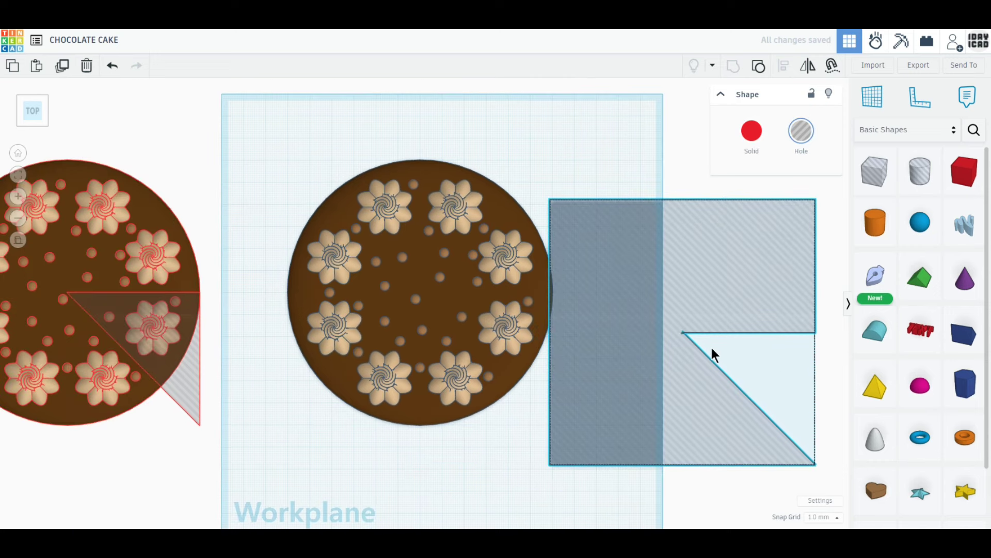
drag(710, 405, 458, 389)
key(Left)
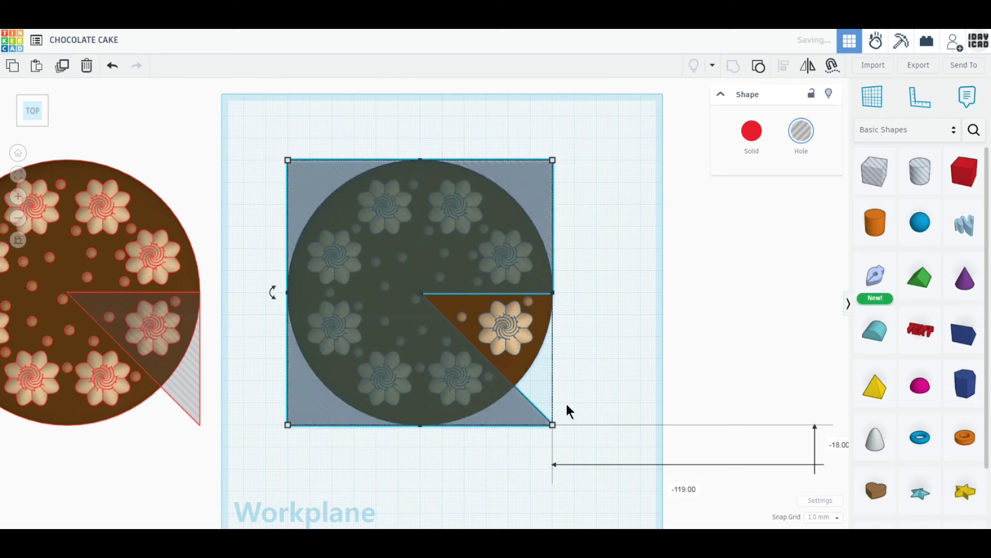
- Group the original cake and its decorations with the notched box hole to leave only the single slice
drag(571, 410, 363, 211)
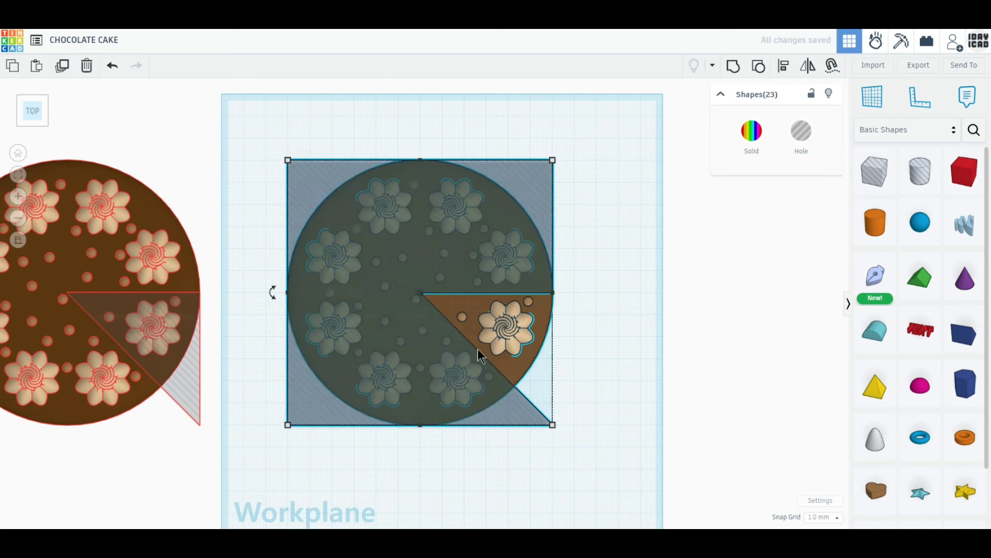
drag(609, 459, 484, 334)
click(733, 67)
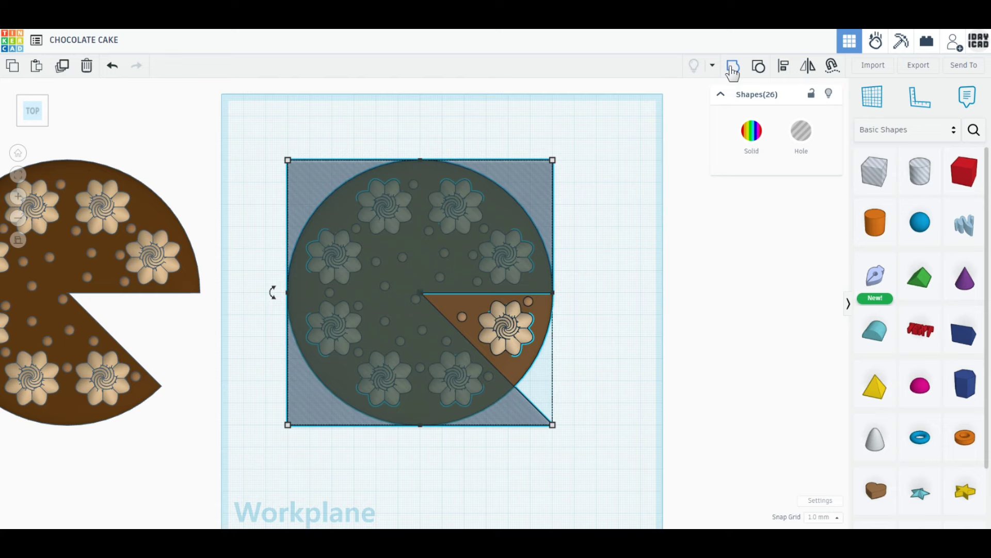
click(729, 68)
middle_drag(740, 321, 614, 280)
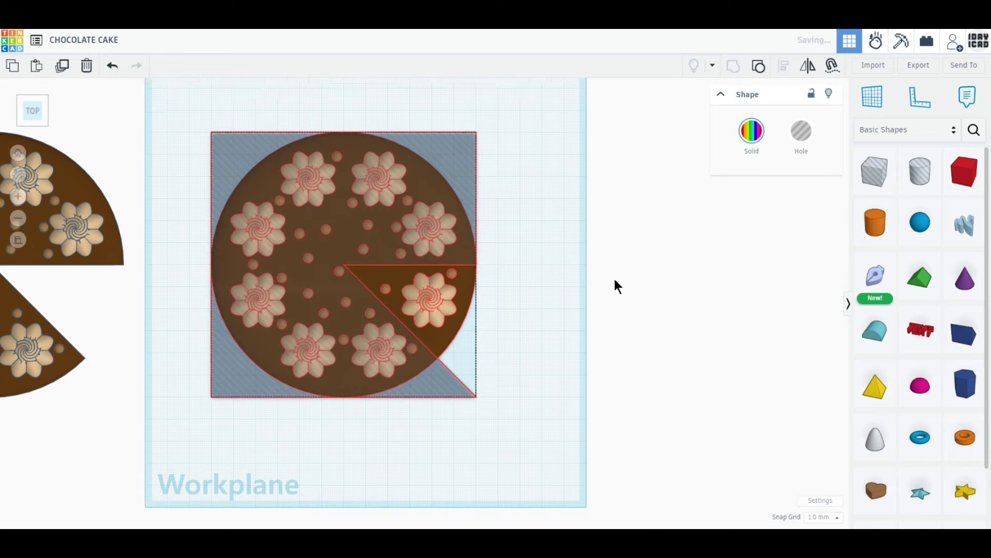
- Place a cylinder beside the slice and size it 200 mm wide, 200 mm long and 5 mm high
right_drag(606, 287, 720, 311)
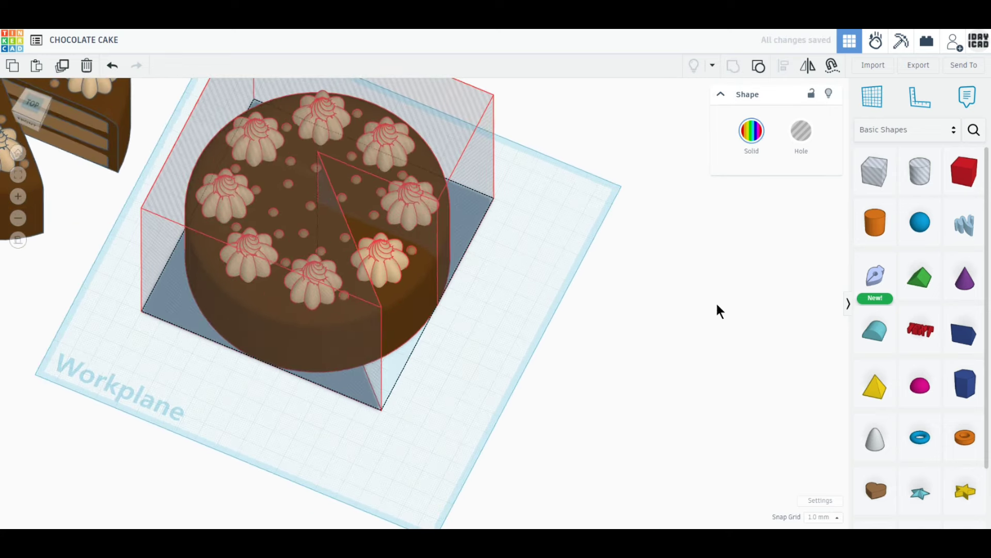
drag(876, 222, 633, 275)
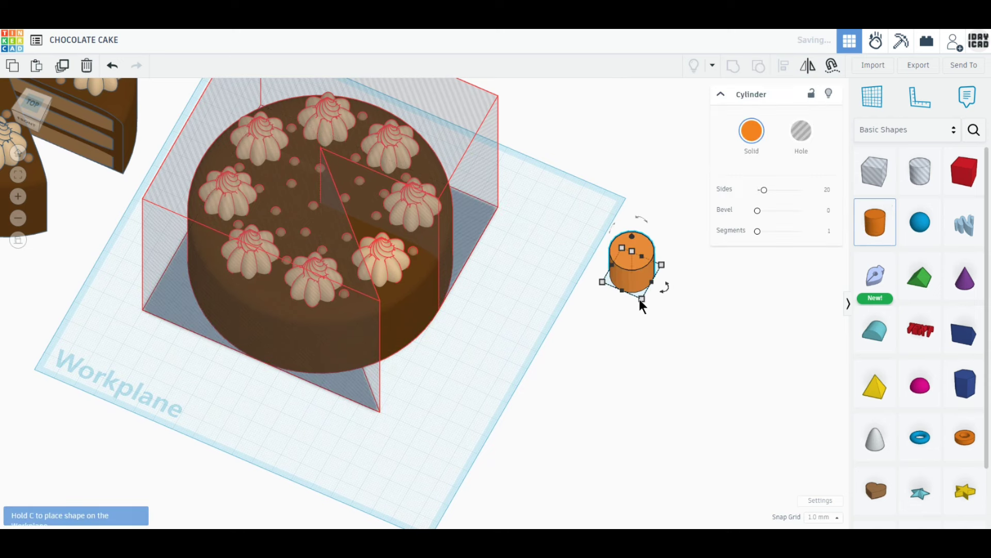
click(602, 328)
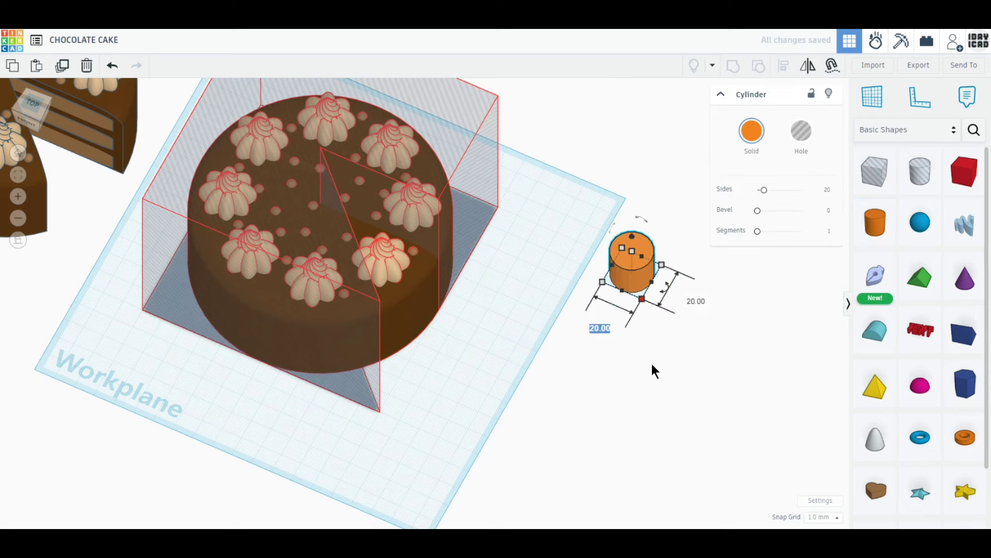
text(200)
key(Return)
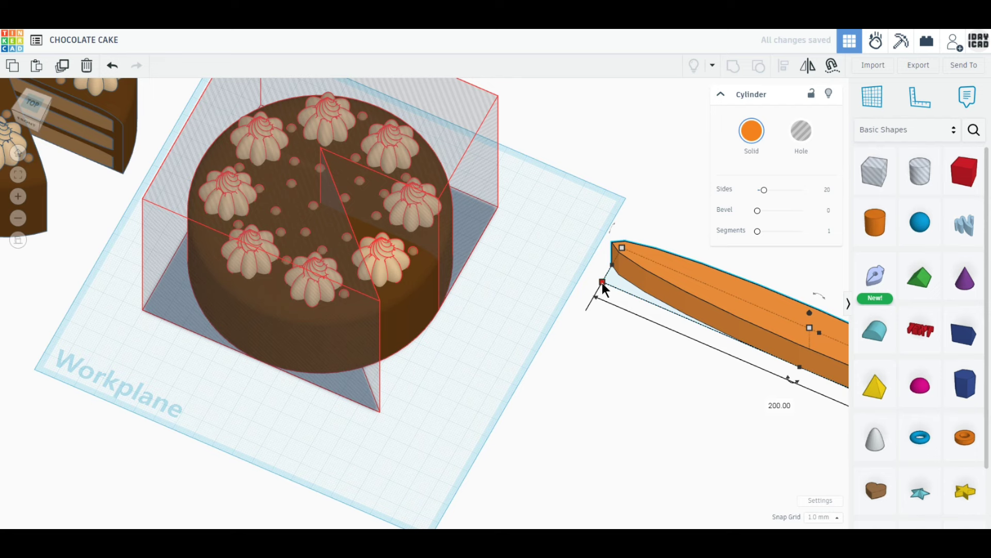
click(568, 246)
text(200)
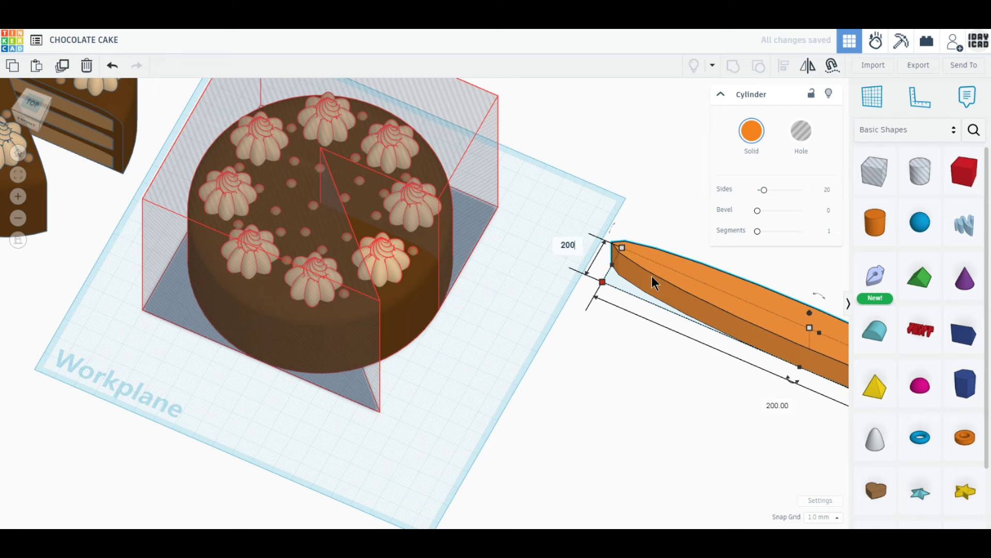
key(Return)
click(721, 480)
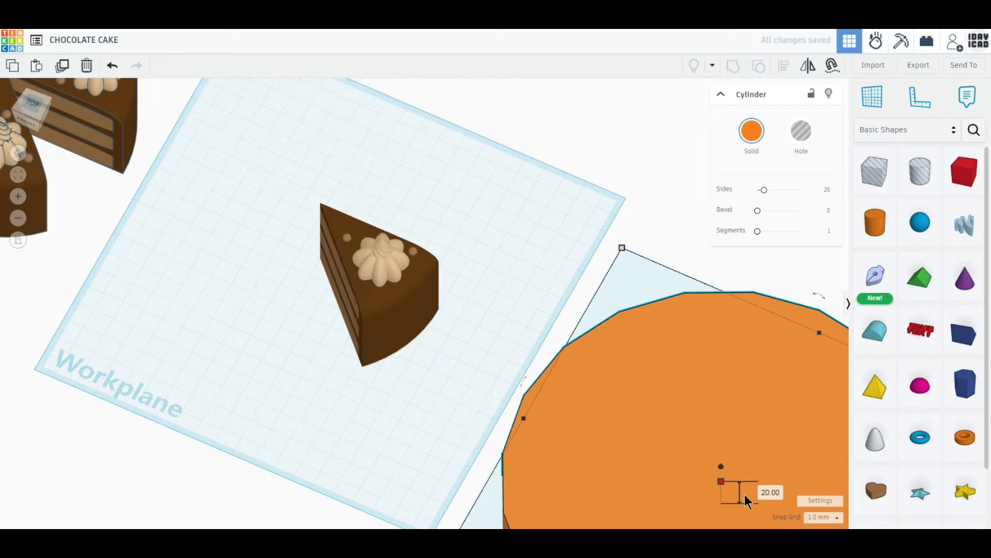
click(769, 491)
text(5)
key(Return)
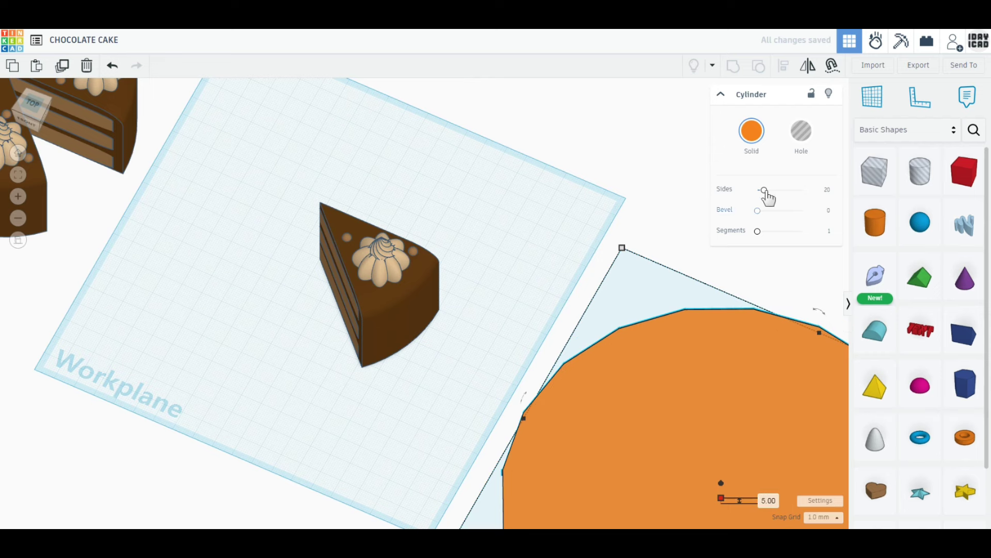
- Set the cylinder's sides to 64, bevel to 2.5 and segments to 10, and color it light orange
drag(764, 190, 843, 203)
drag(762, 219, 838, 209)
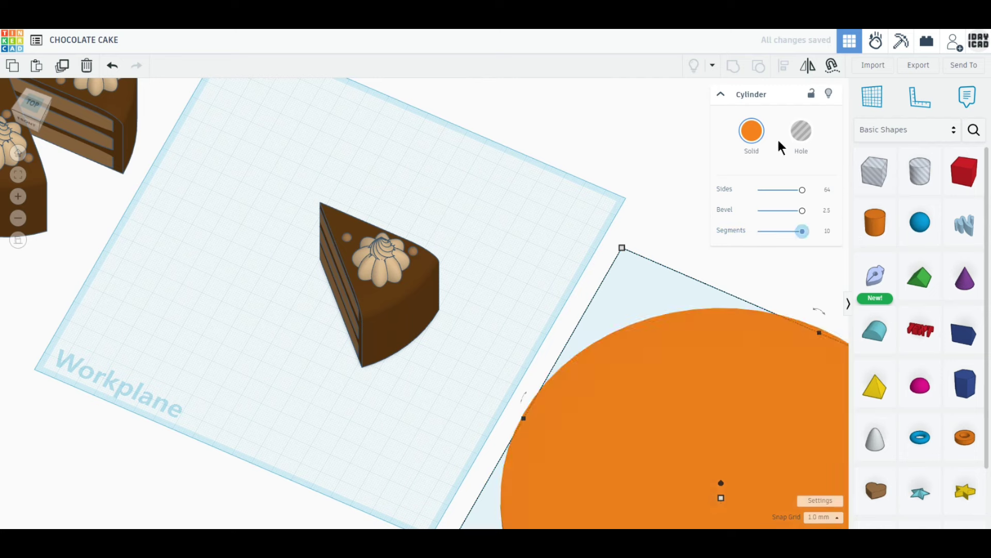
click(751, 132)
click(659, 218)
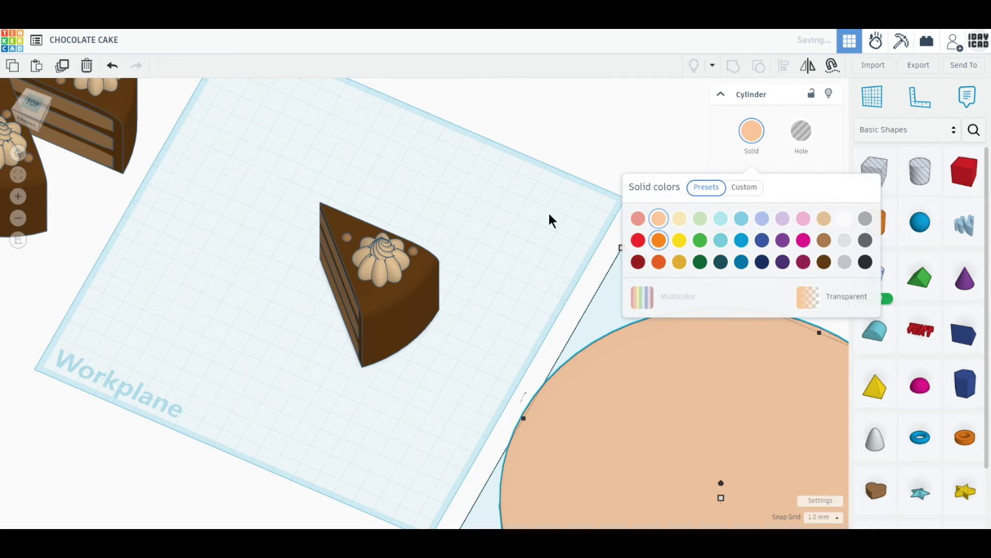
click(187, 261)
- Move the cut cake onto the workplane next to the slice, leaving a narrow gap between them
middle_drag(187, 262, 388, 345)
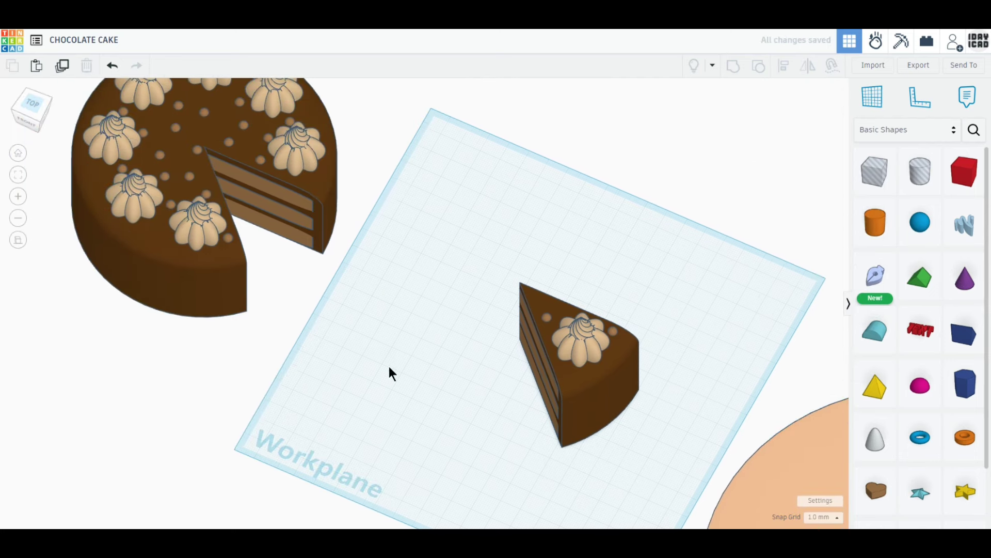
click(28, 115)
drag(586, 236, 556, 234)
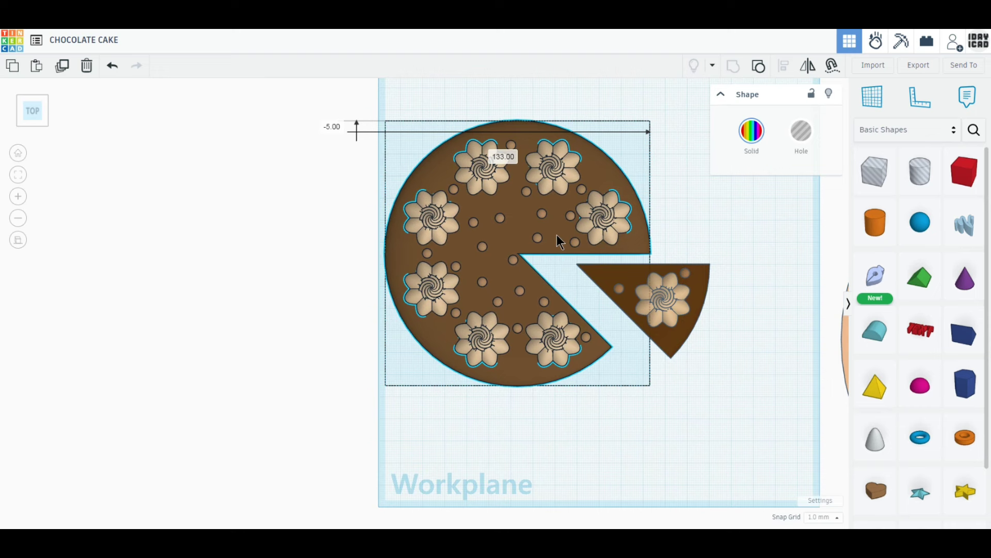
drag(556, 234, 552, 236)
- Raise the cut cake and the slice together by about 6 mm above the workplane
drag(744, 406, 351, 121)
right_drag(559, 317, 512, 263)
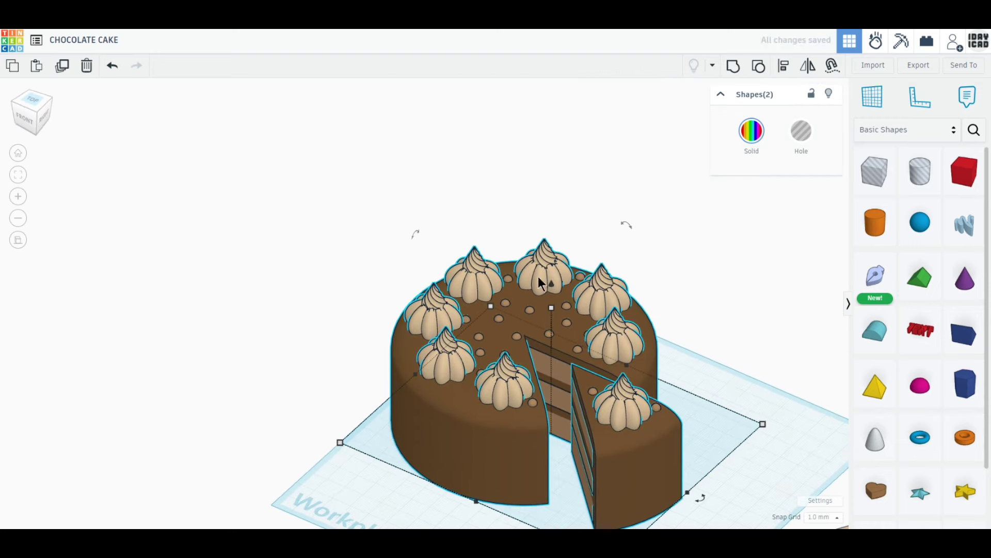
drag(552, 285, 553, 275)
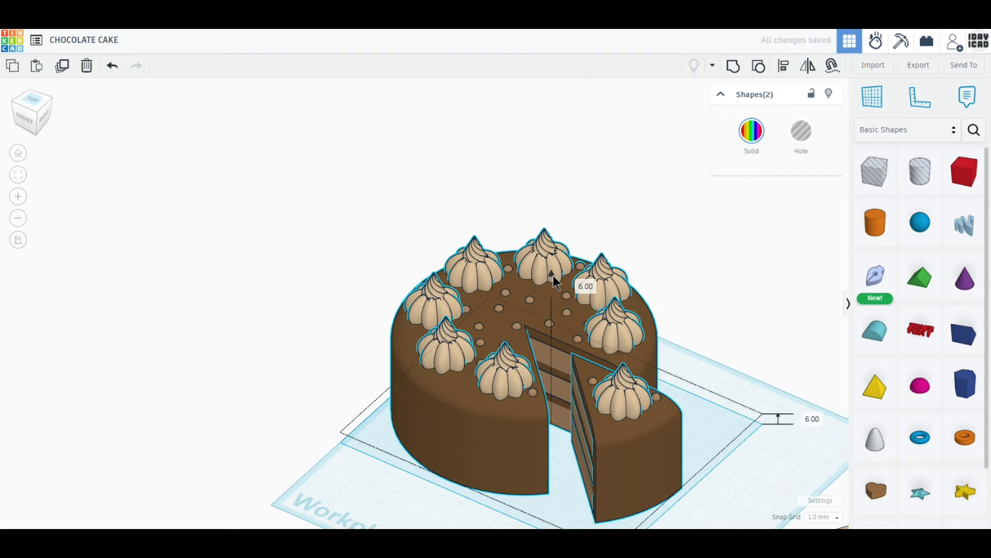
- Move the cake and slice toward the workplane's center and position the light orange plate beneath them
click(32, 99)
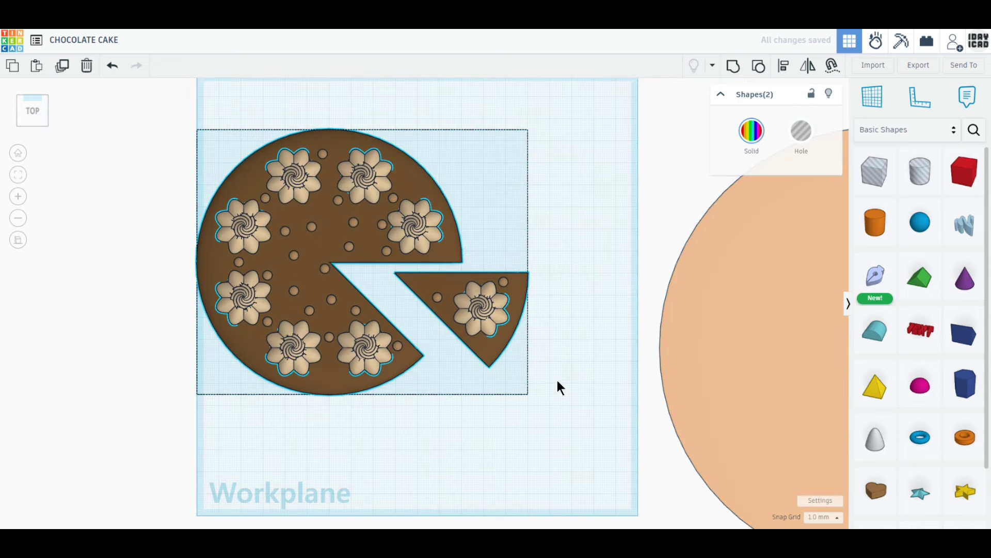
middle_drag(557, 381, 560, 389)
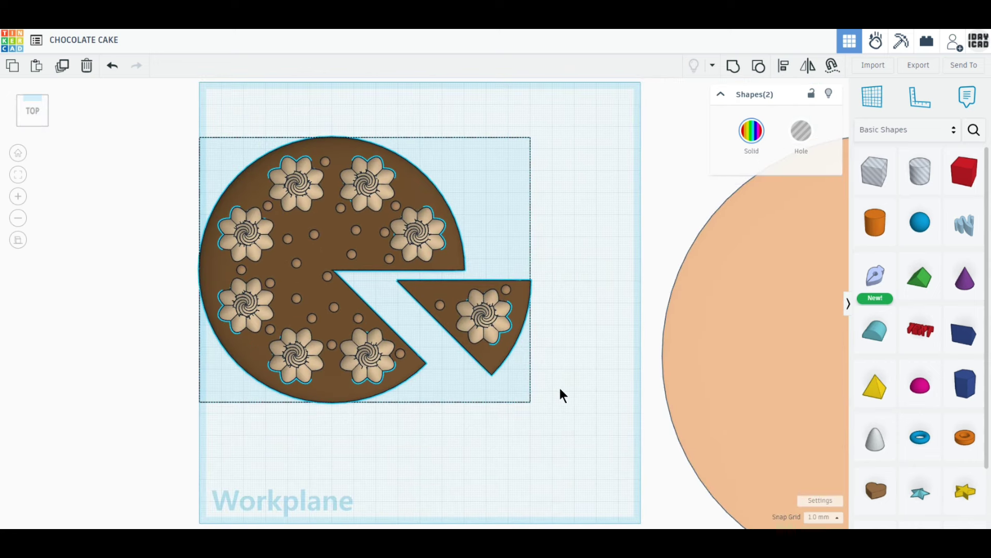
drag(506, 346, 568, 385)
drag(752, 447, 298, 394)
key(Up)
key(Right)
key(Right)
key(Right)
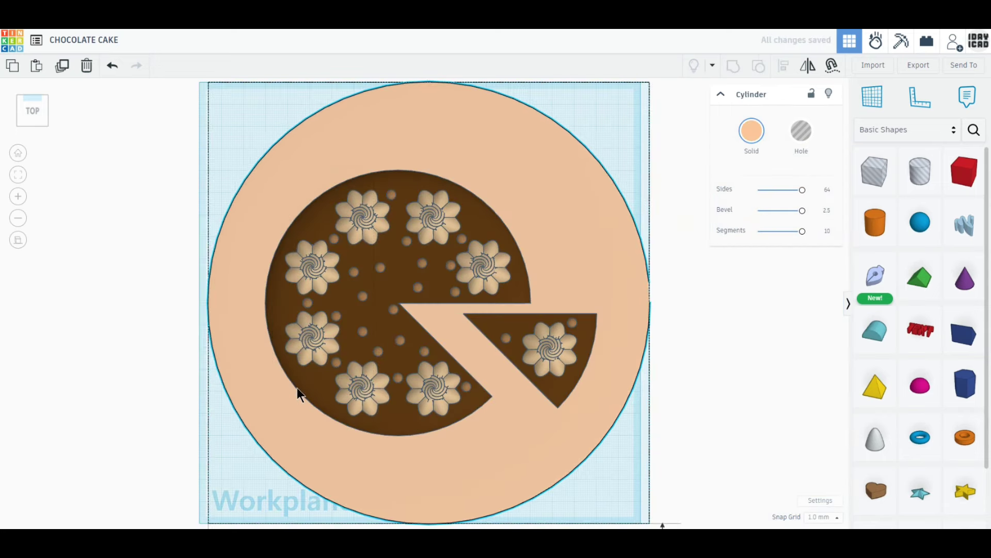
- Switch to perspective view and examine the finished cake, slice and plate from the front and the home view
click(18, 239)
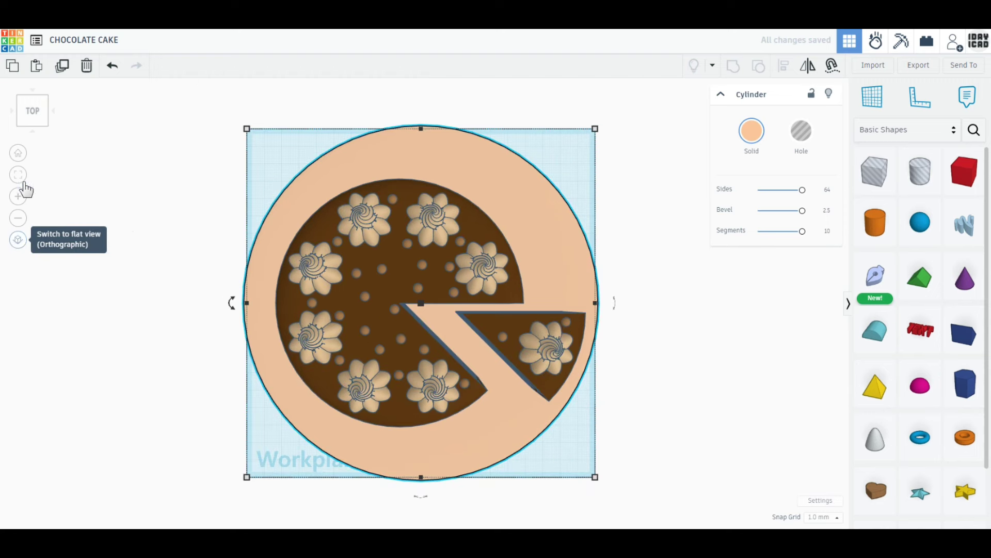
click(18, 154)
click(117, 305)
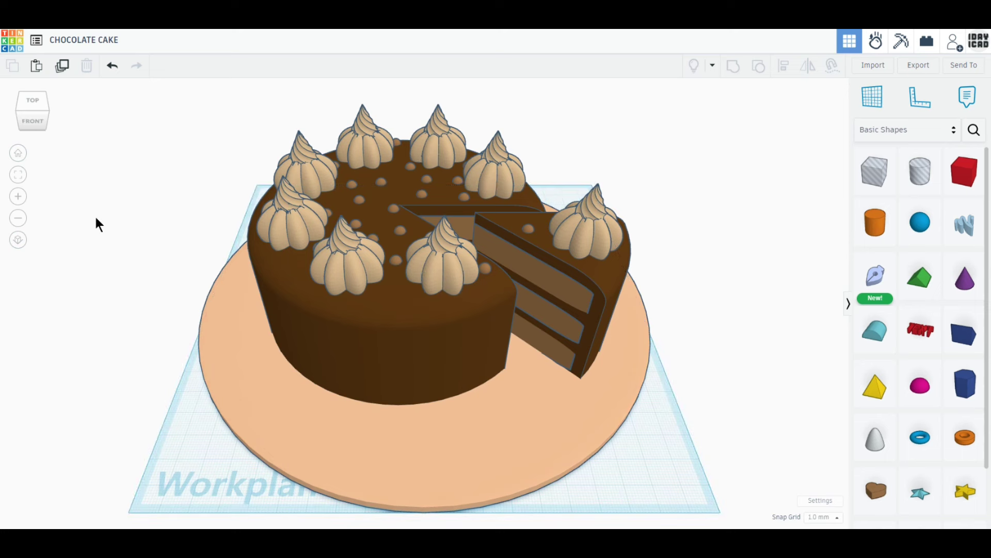
scroll(433, 259, up, 2)
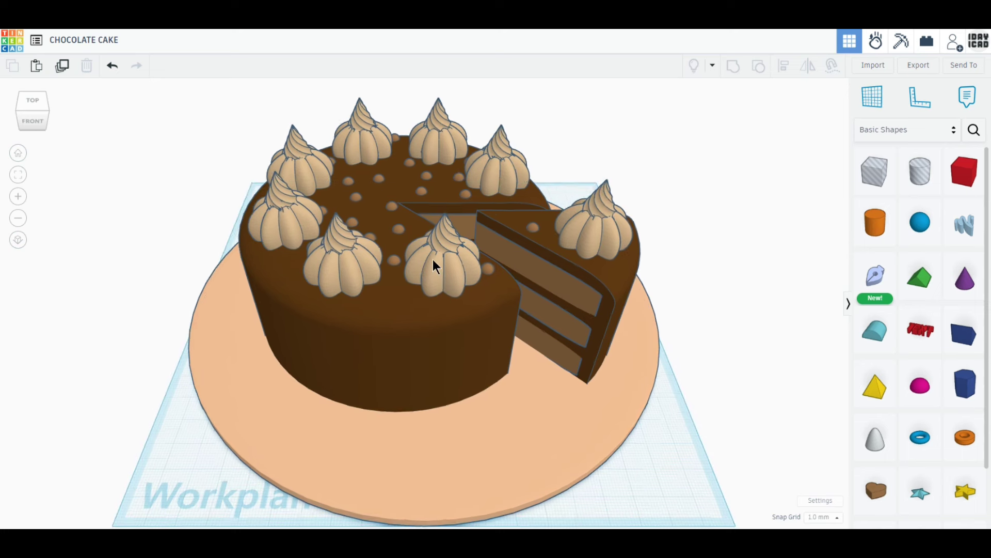
right_drag(433, 260, 453, 246)
middle_drag(453, 247, 452, 244)
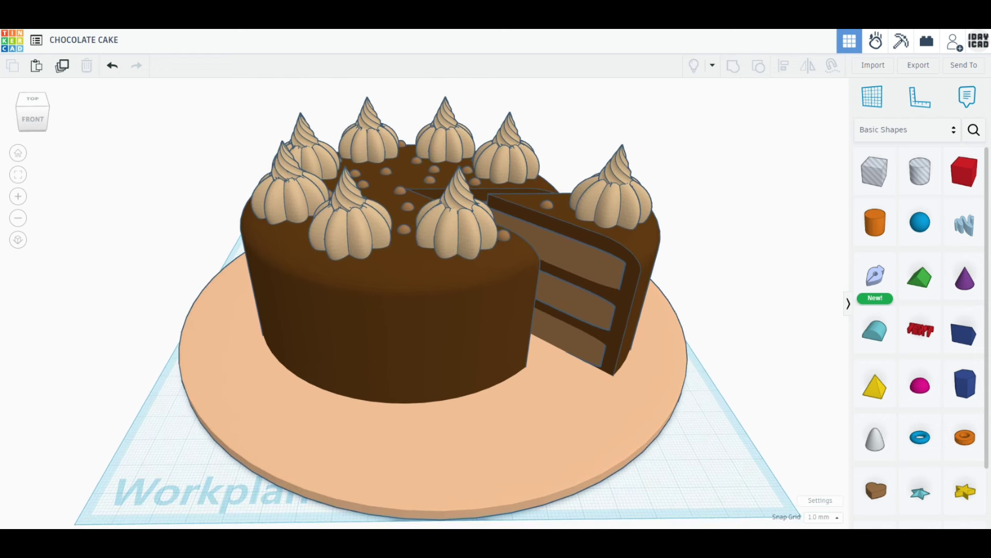
click(18, 154)
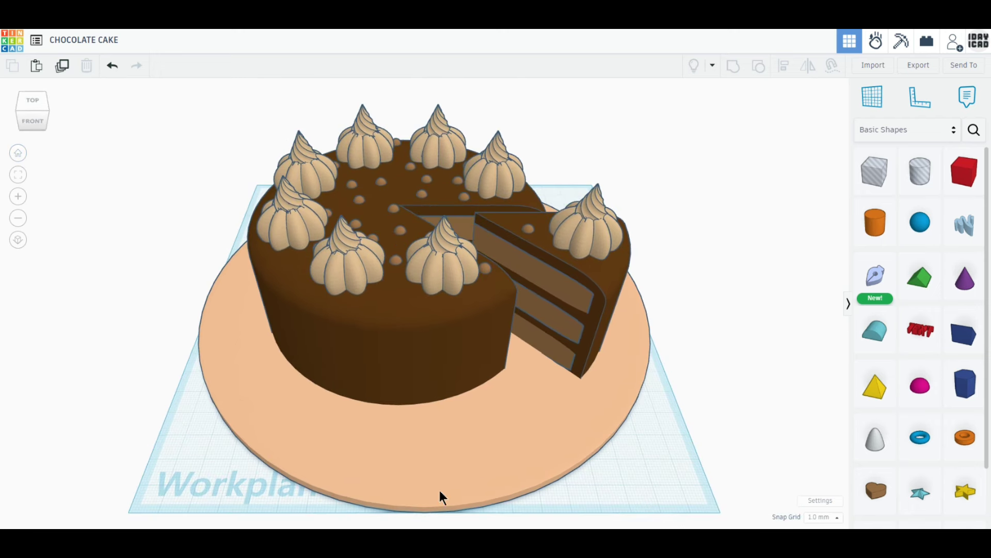